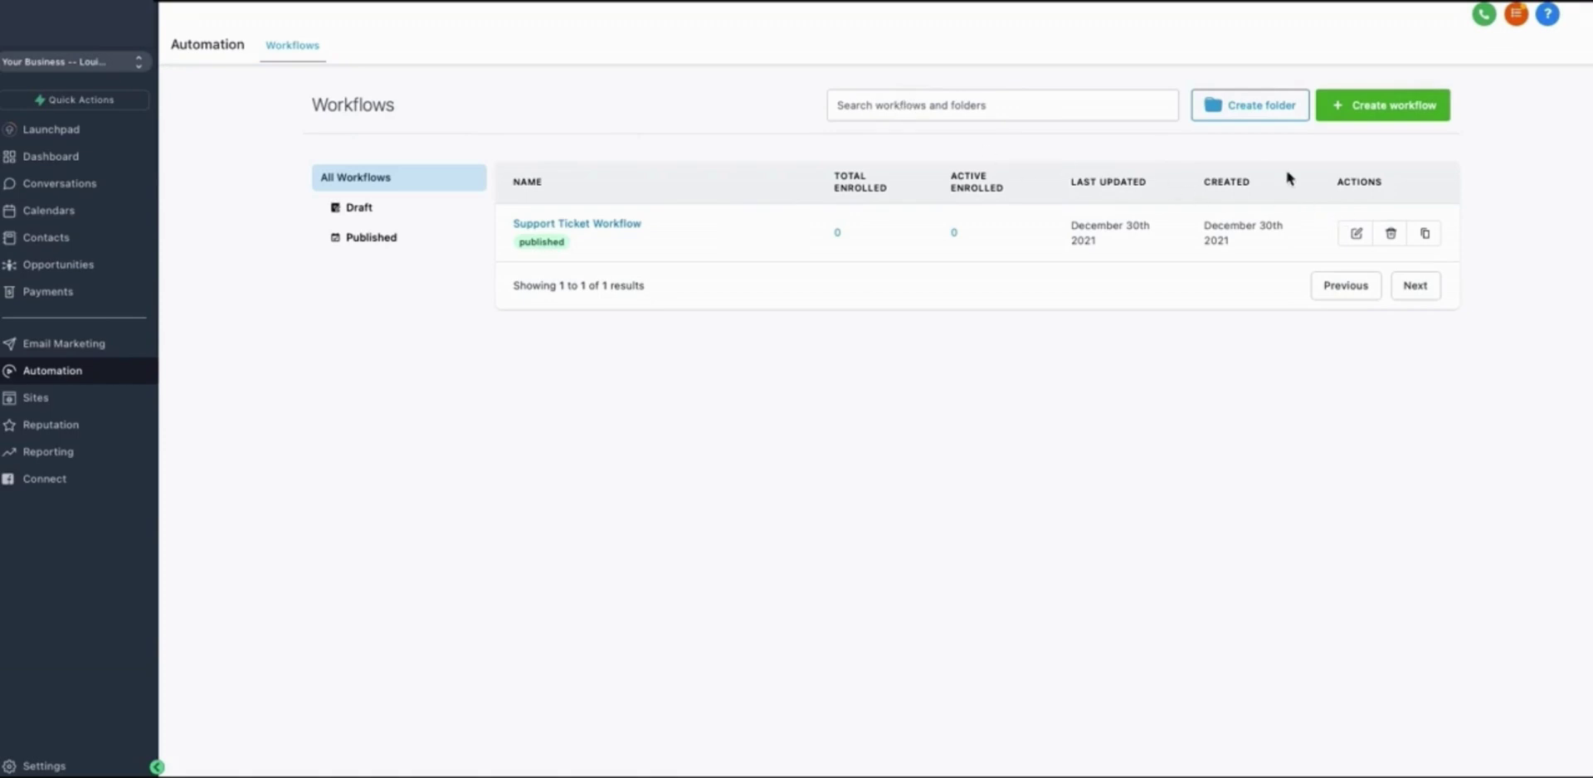
Create a new folder named 'Optins' in the Workflows list
left_click(1251, 114)
left_click(801, 455)
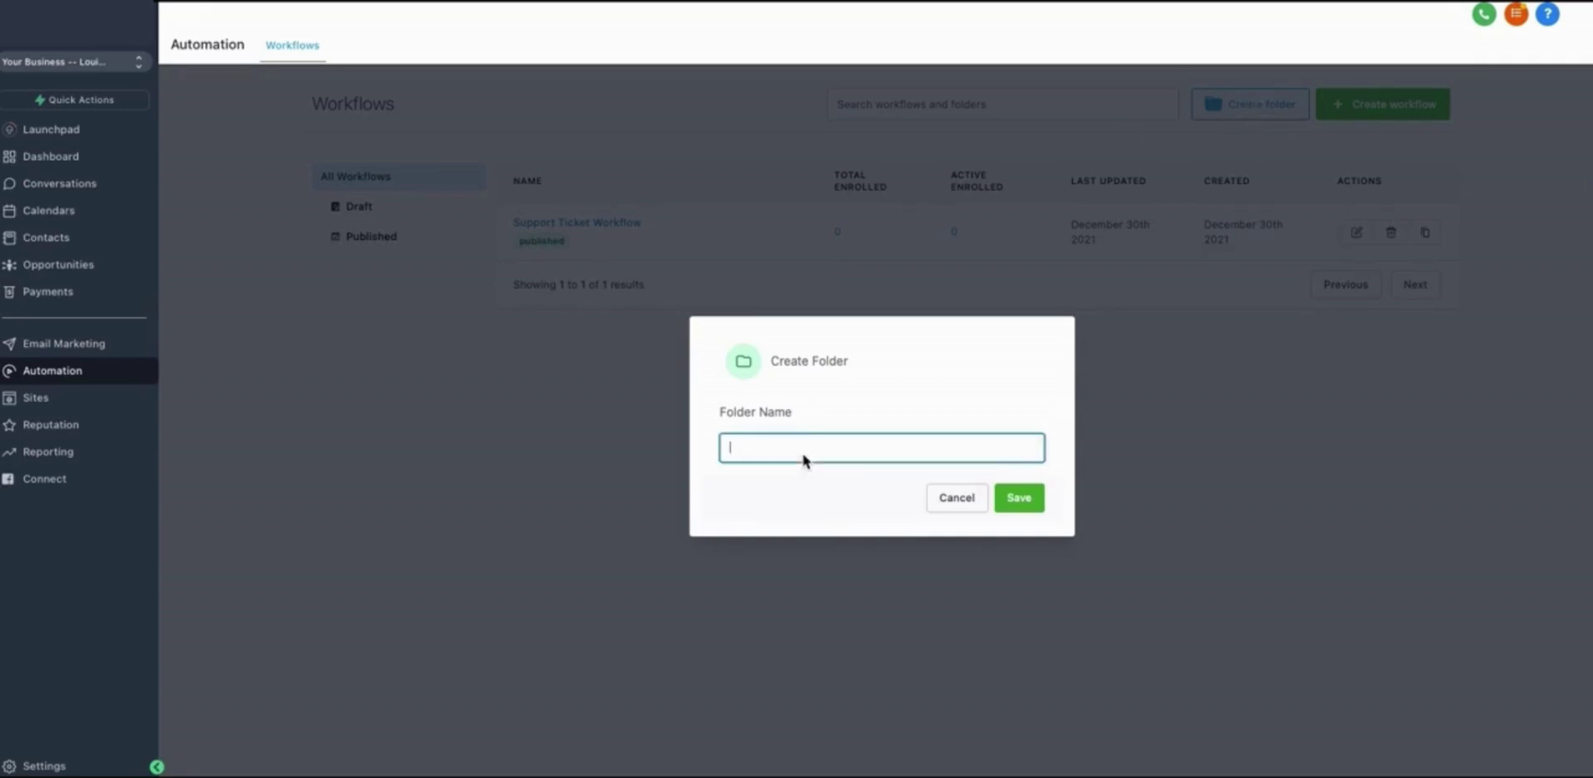
type("Optins")
left_click(1000, 499)
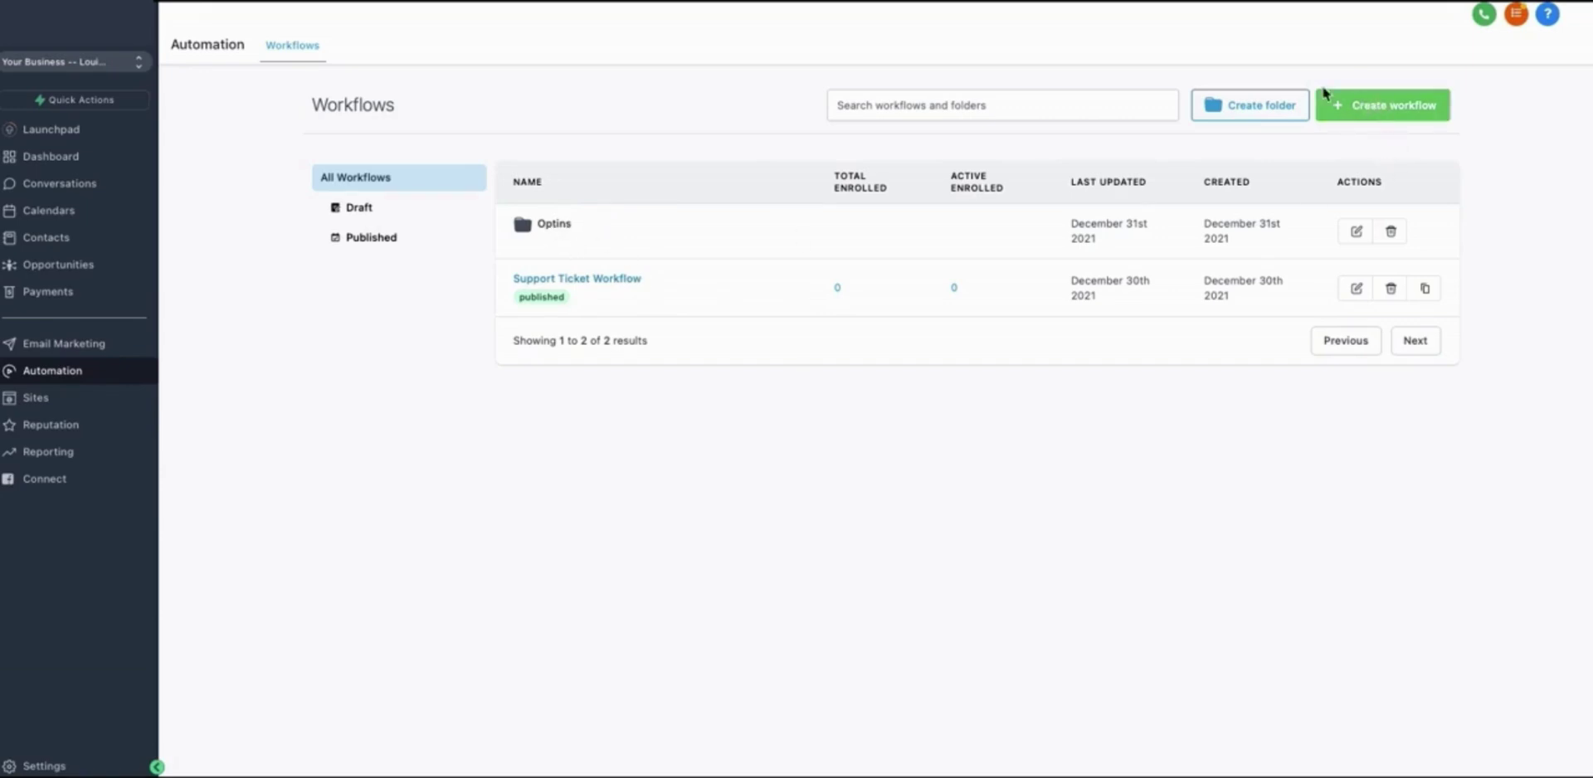
Start a new workflow and choose the Start from scratch option
left_click(1358, 101)
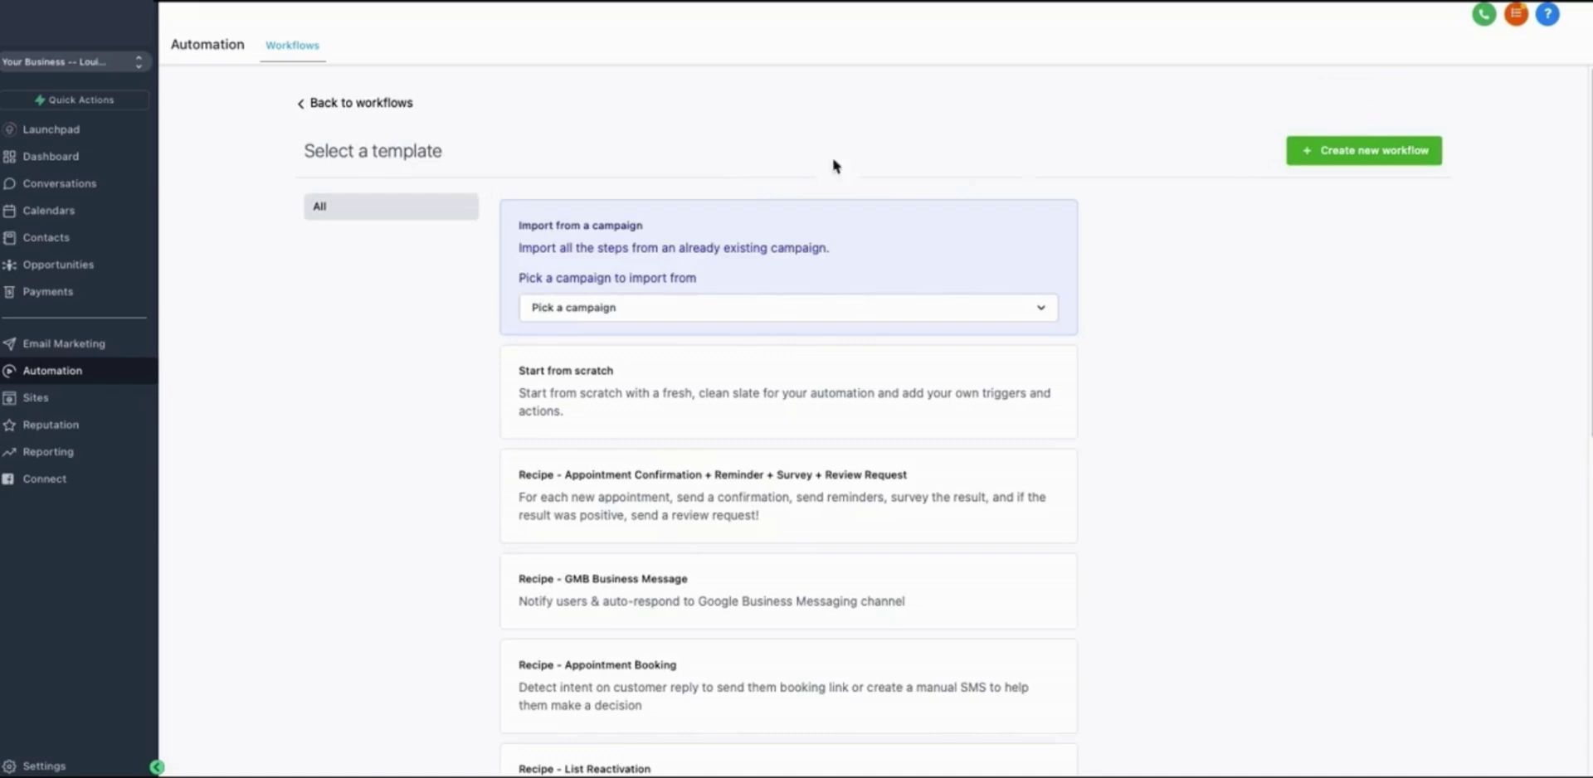
scroll(521, 279, "down", 2)
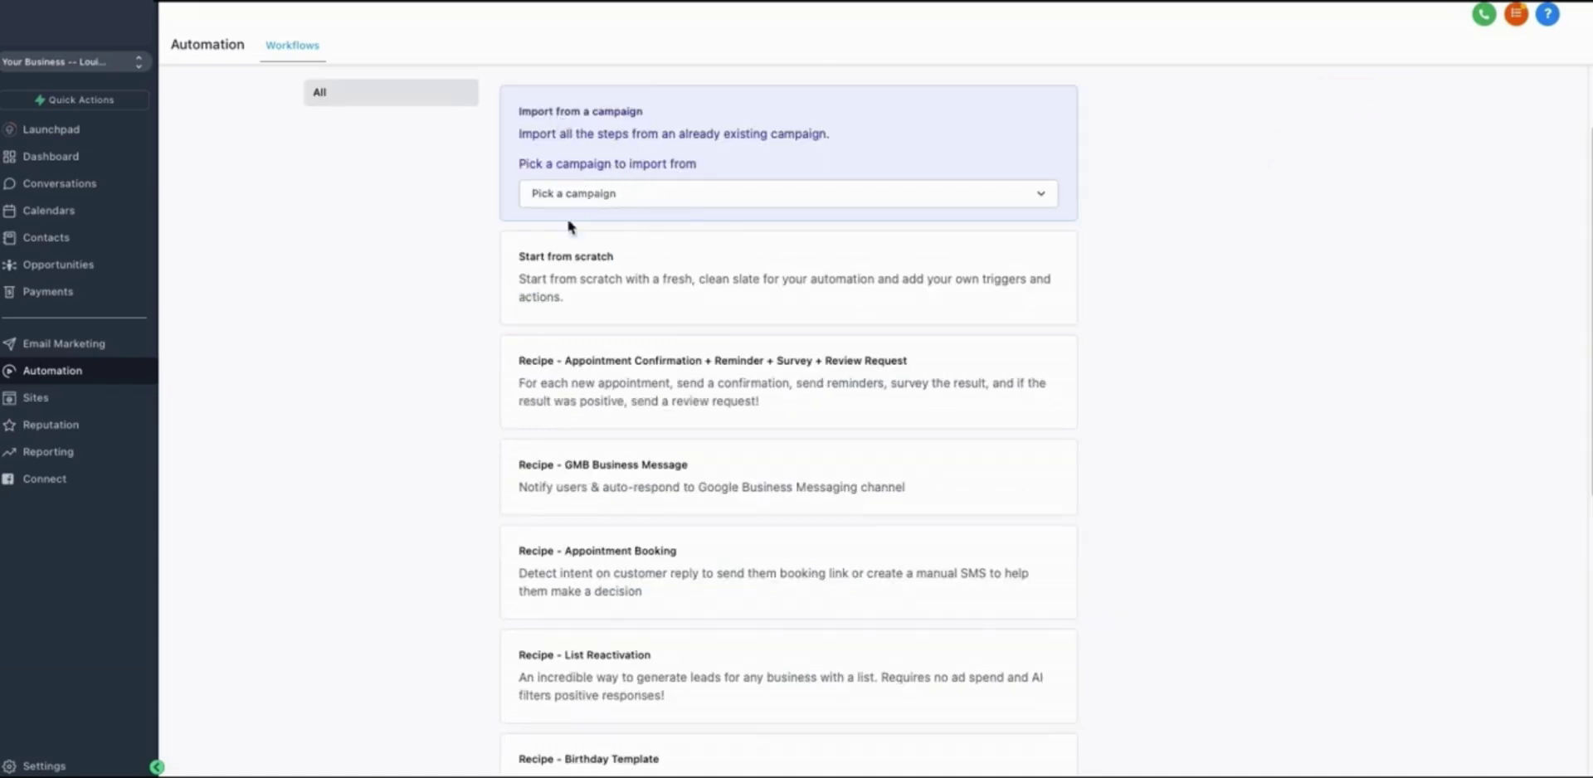
left_click(616, 264)
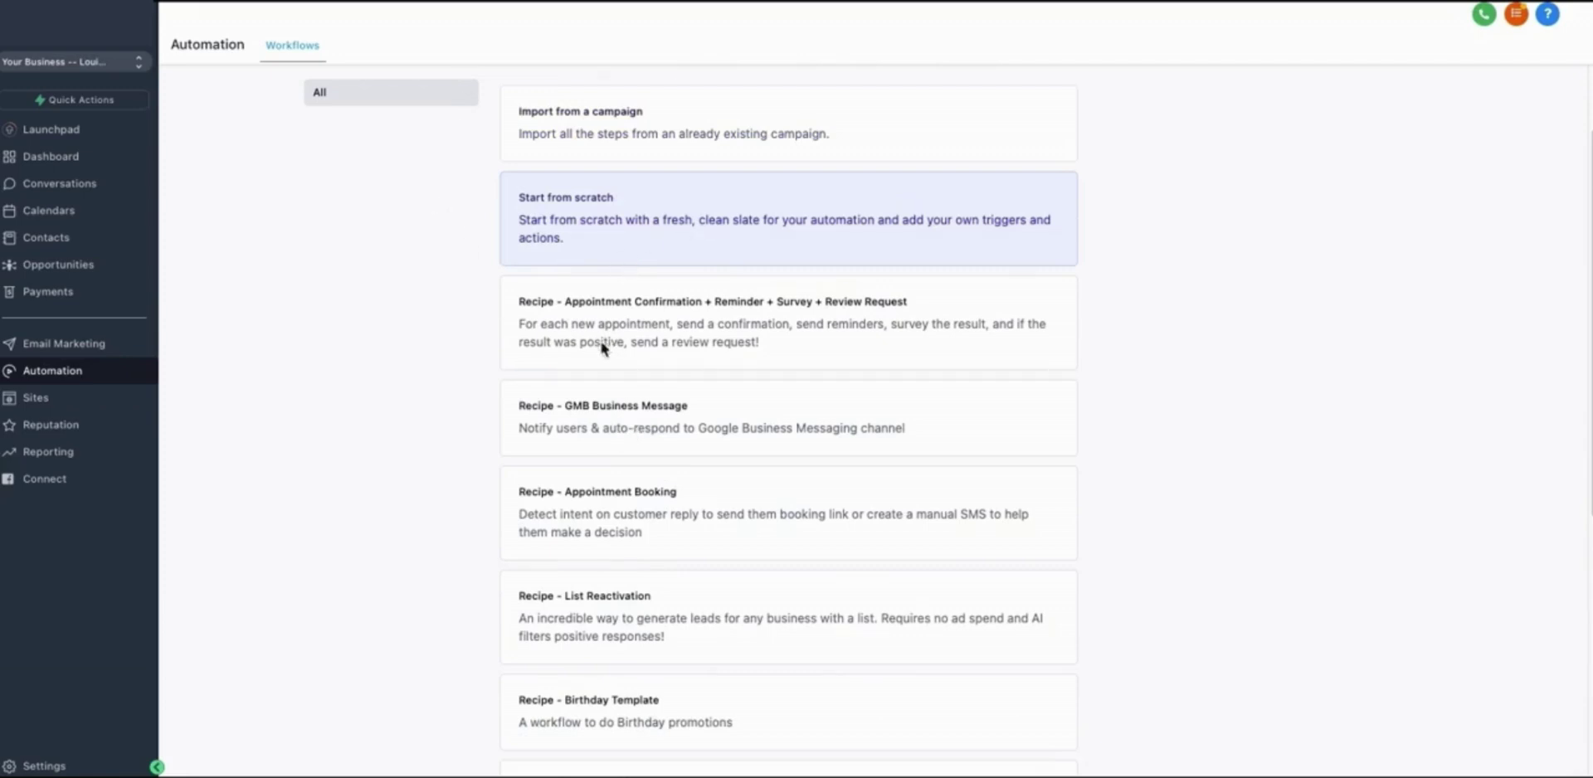
scroll(616, 464, "down", 1)
scroll(616, 495, "down", 3)
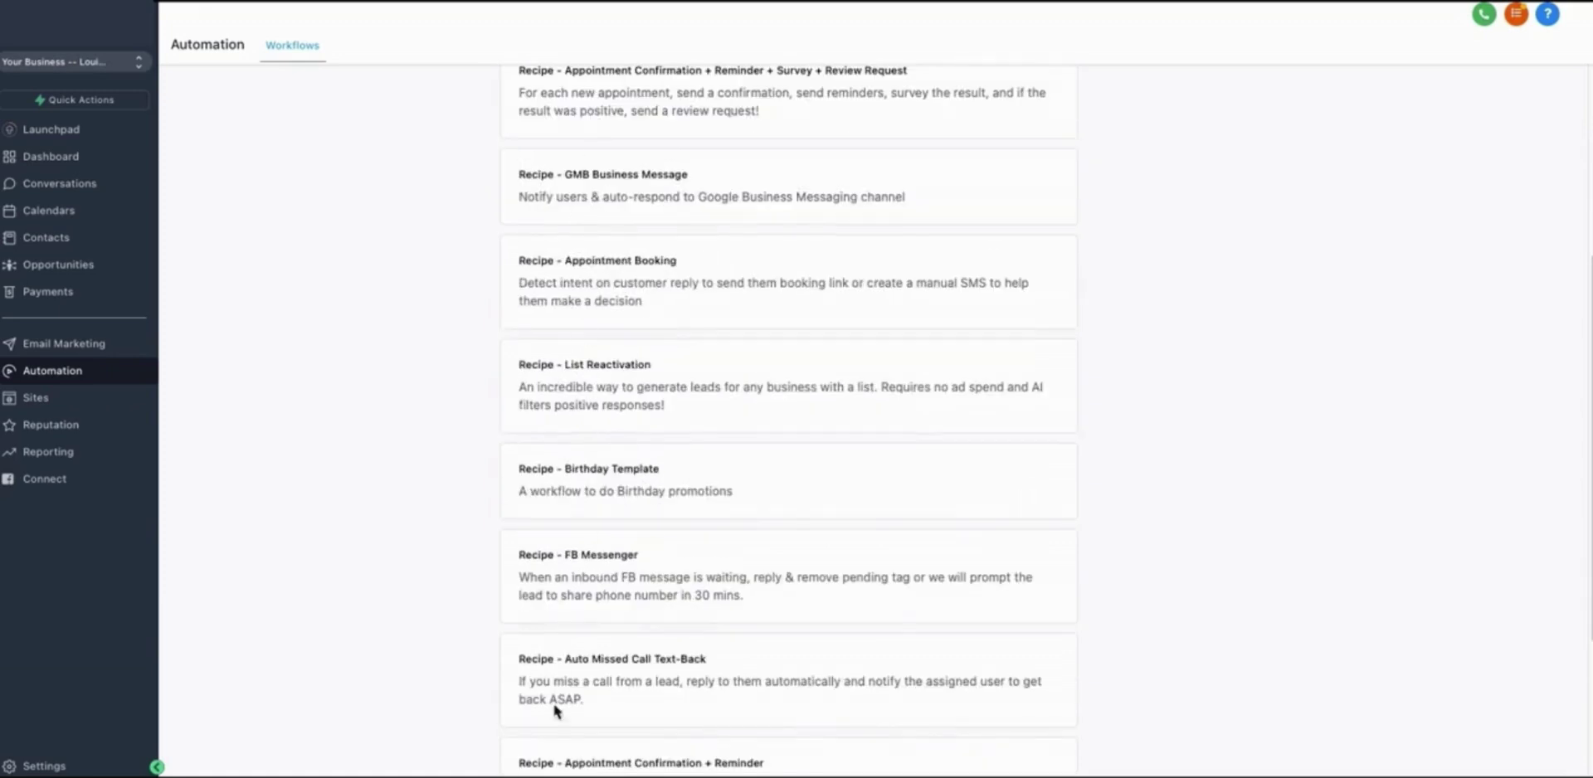
scroll(519, 439, "up", 1)
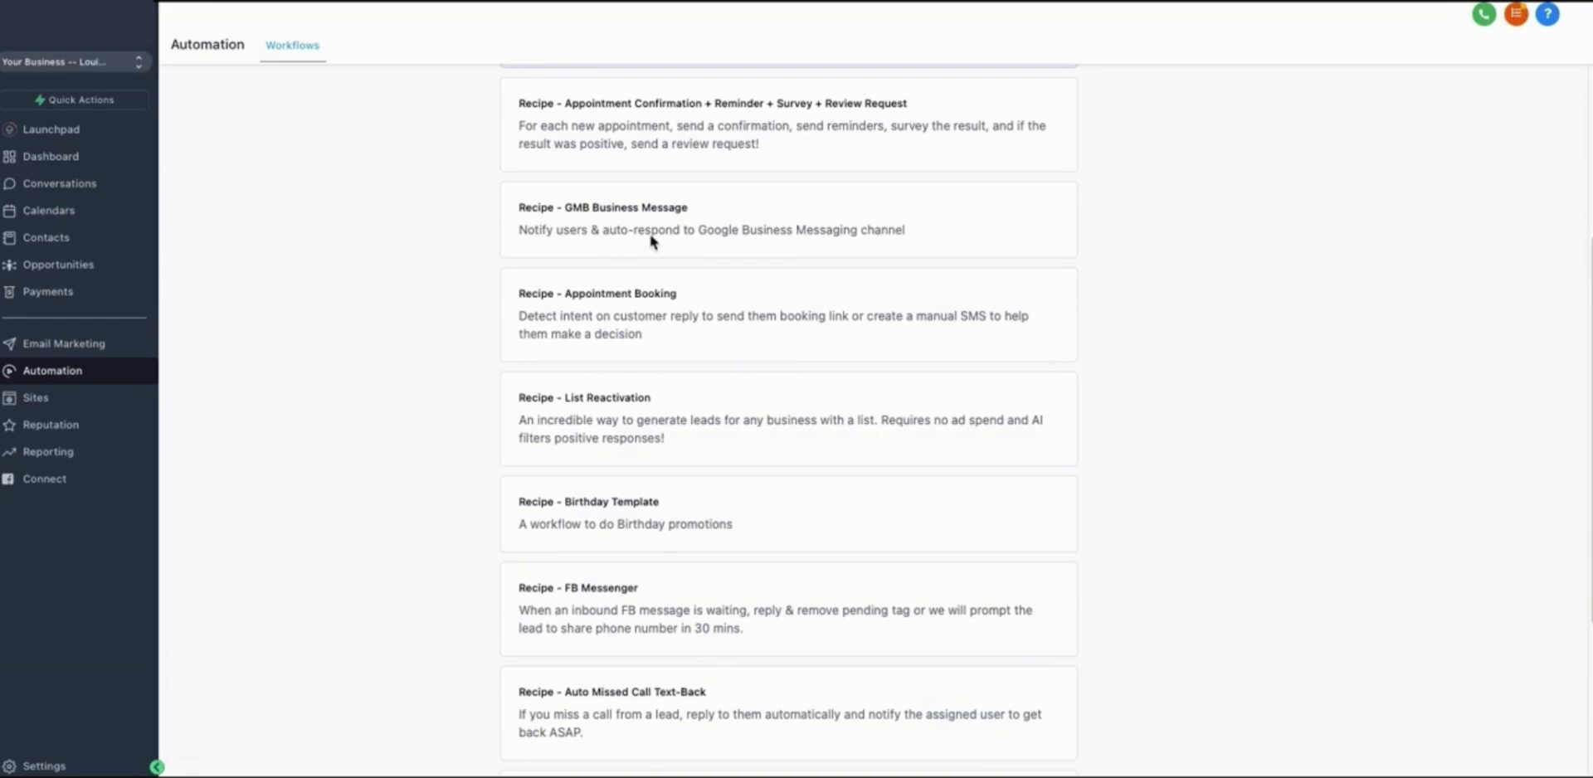
scroll(686, 311, "down", 2)
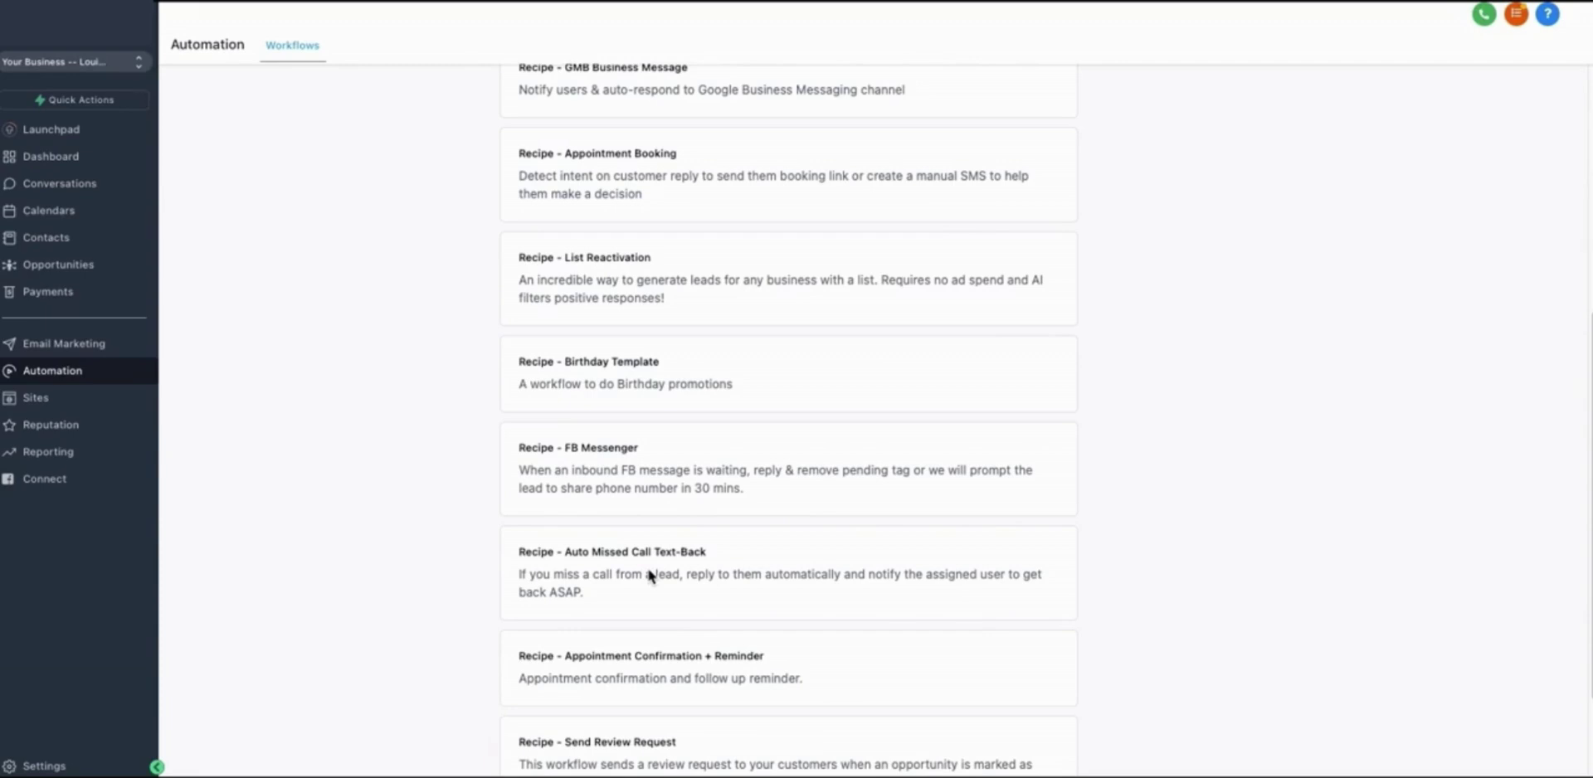
scroll(630, 407, "down", 2)
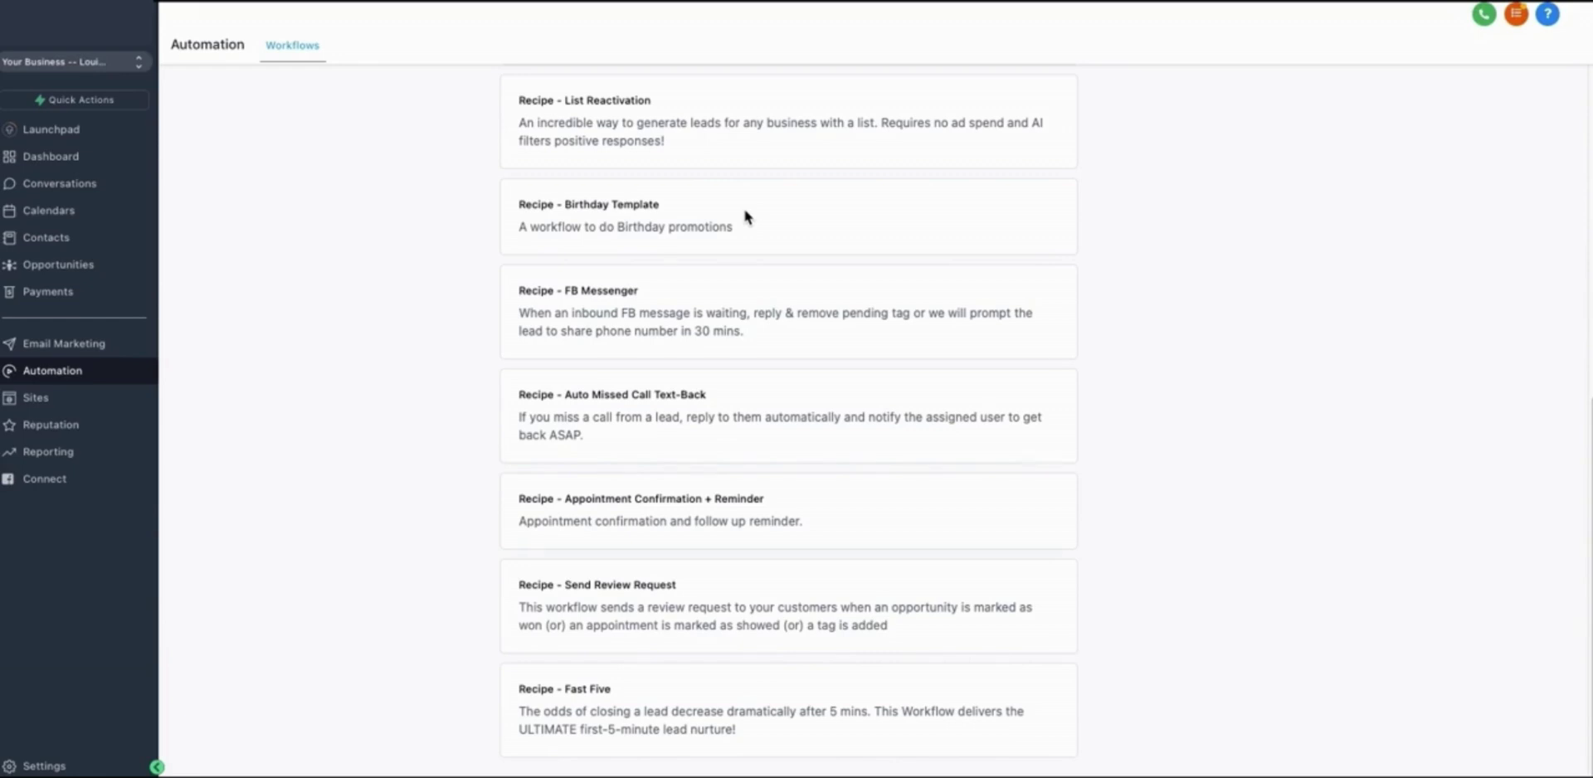
scroll(724, 233, "up", 5)
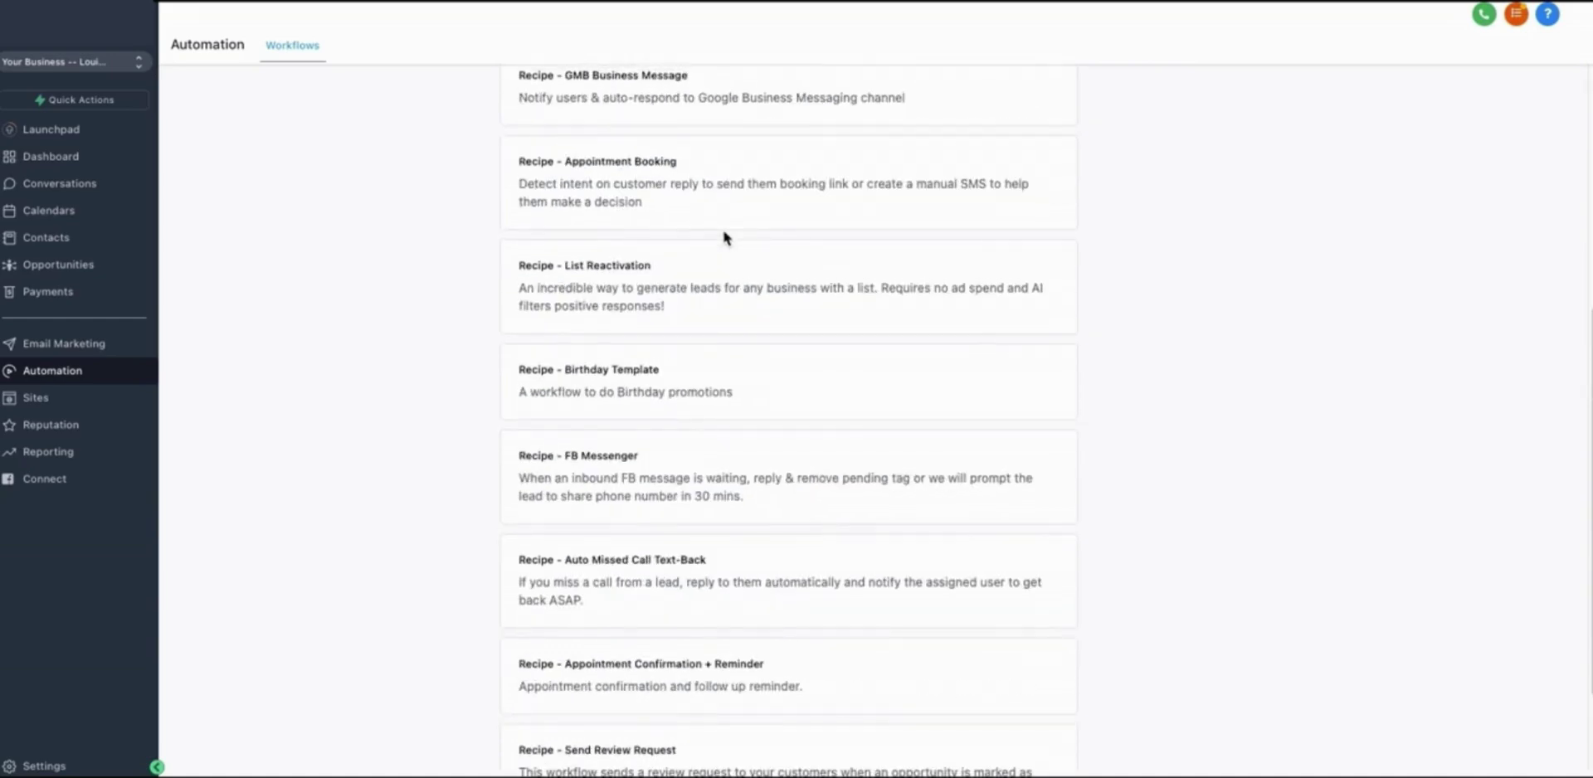
scroll(731, 242, "up", 3)
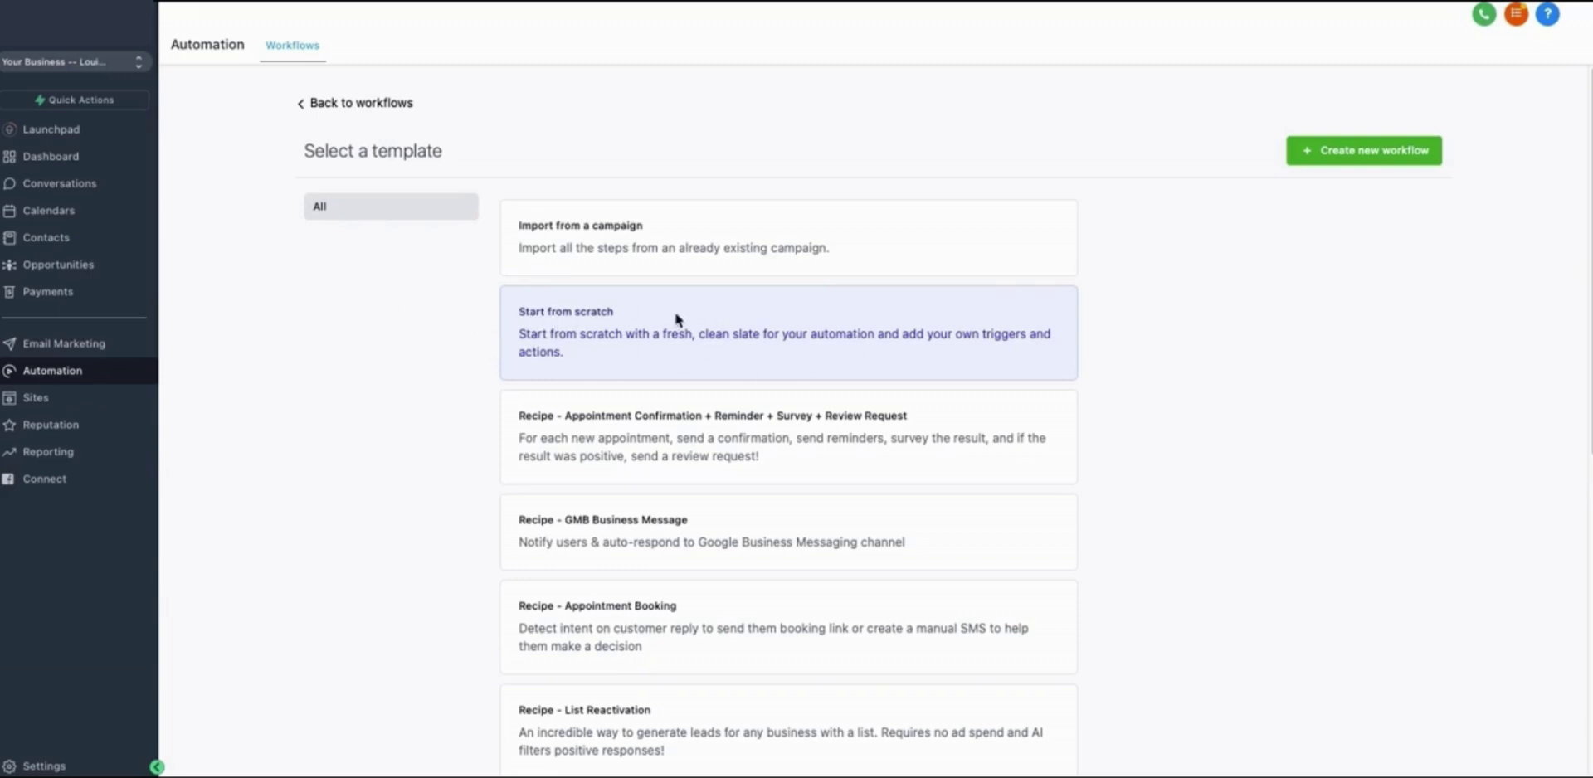
Create the blank workflow and view its Default Settings
left_click(1383, 157)
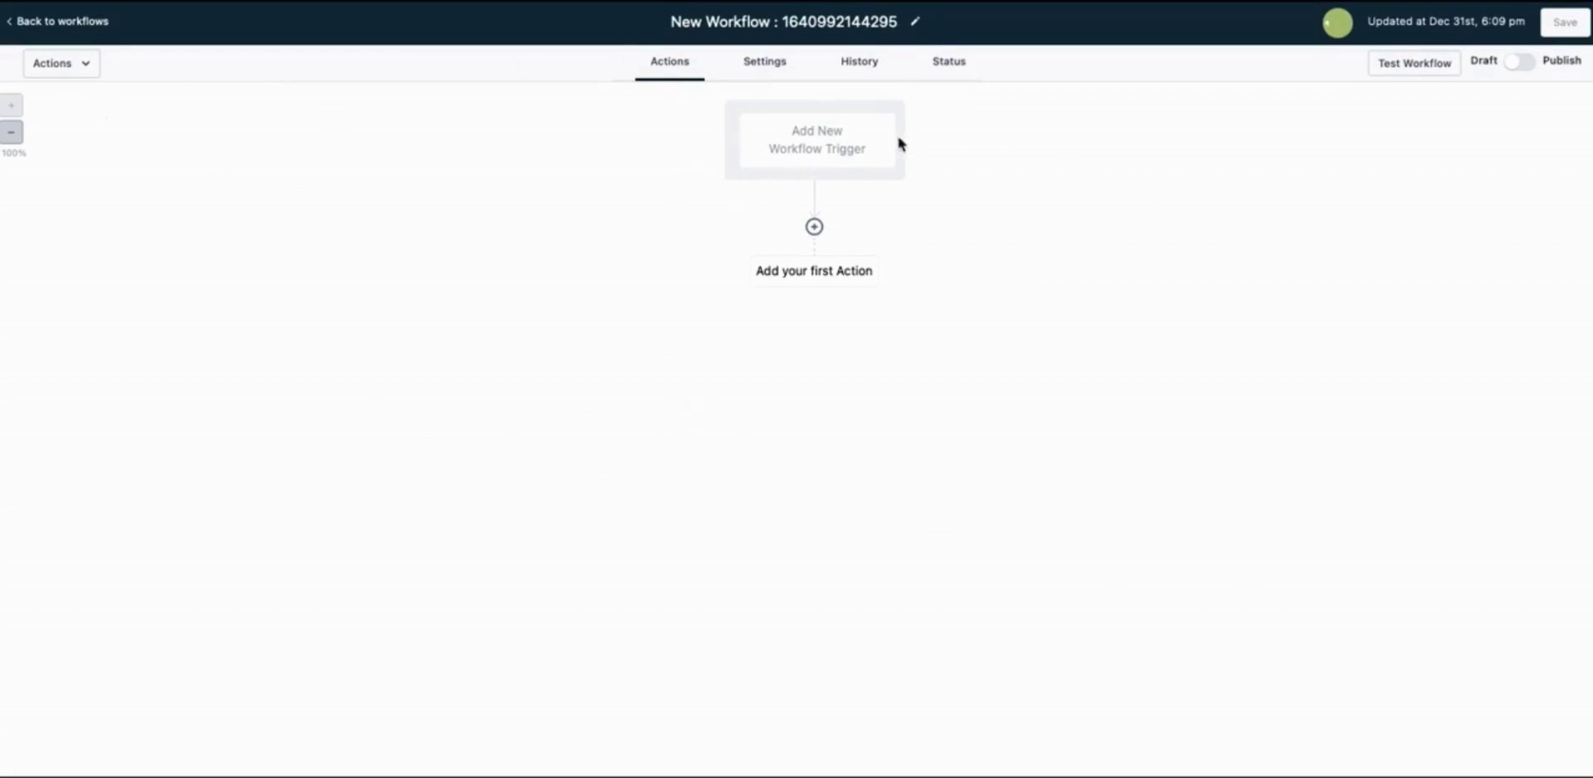
left_click(764, 66)
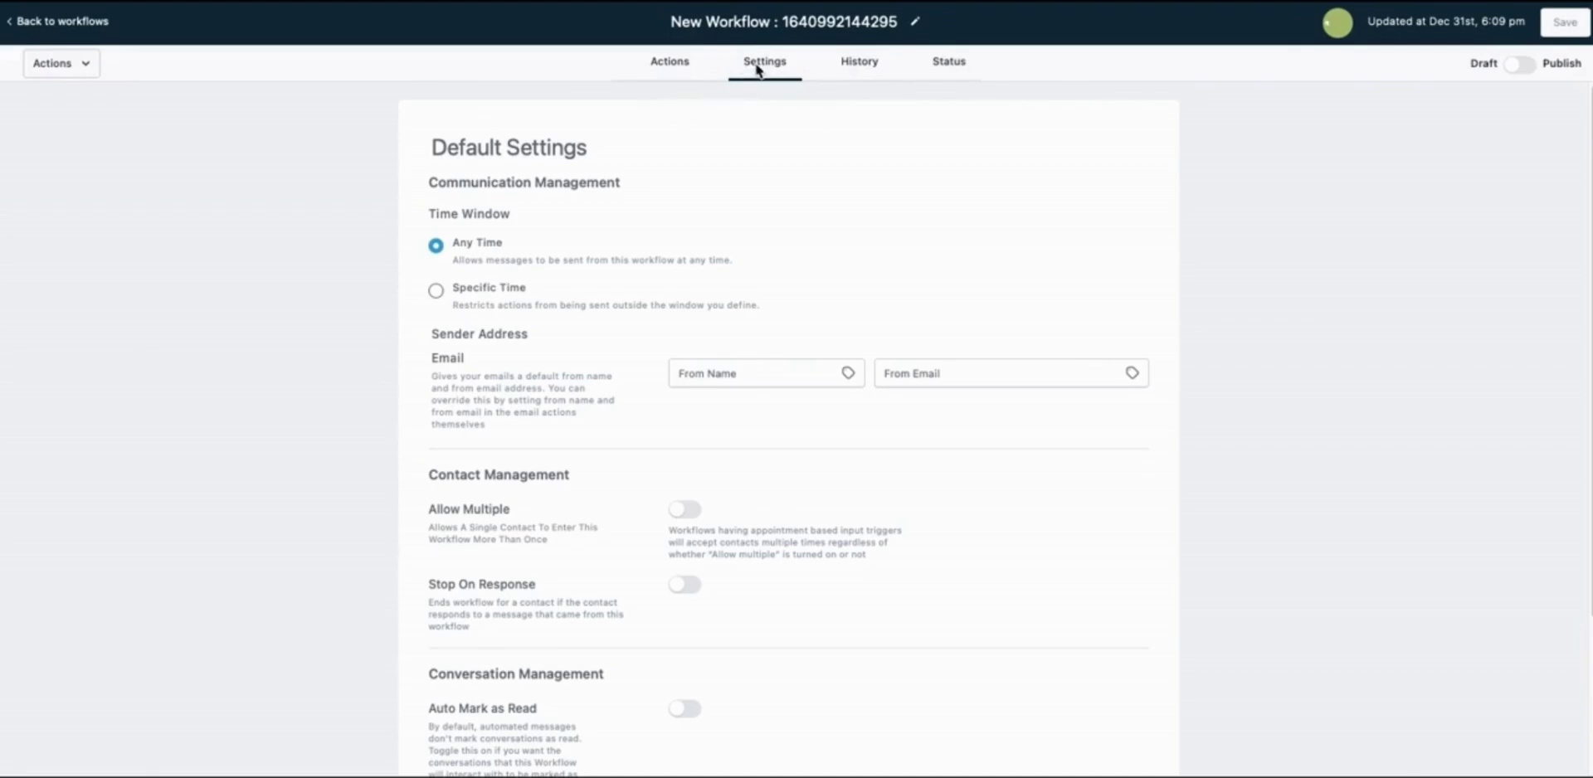
Change the workflow title to 'Opt In'
triple_click(763, 25)
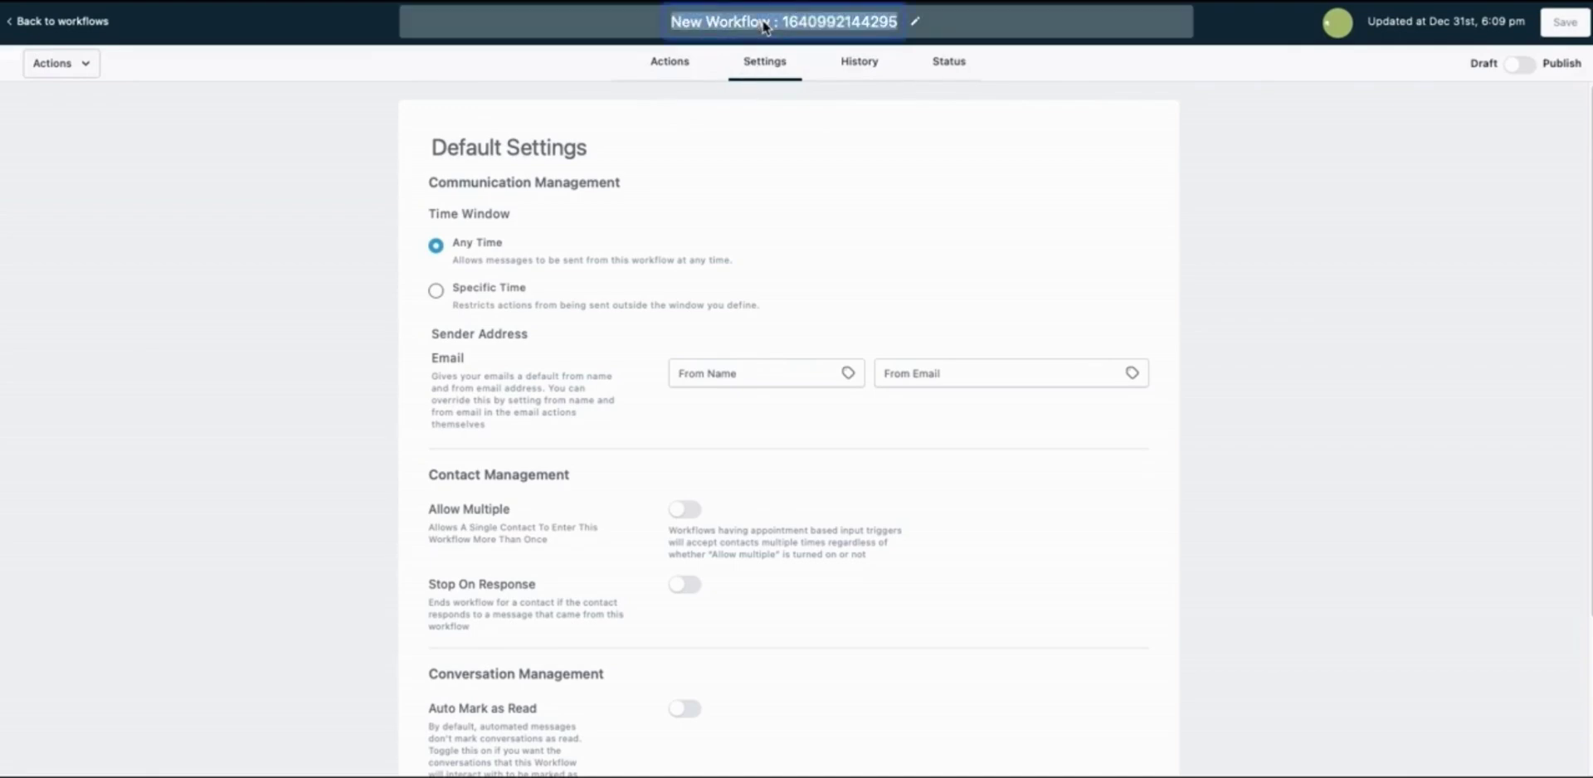
type("Opt In")
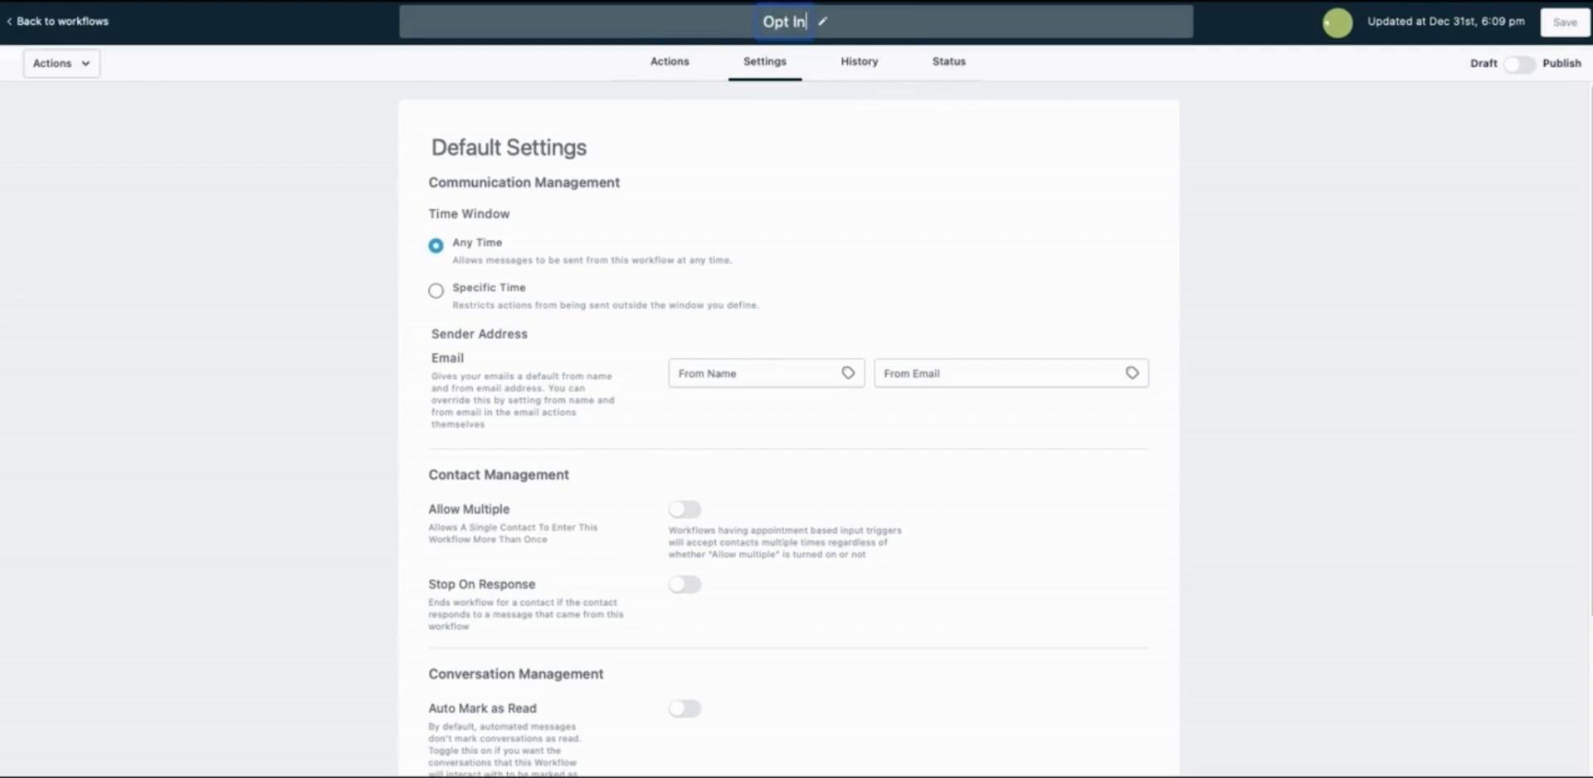
key("Return")
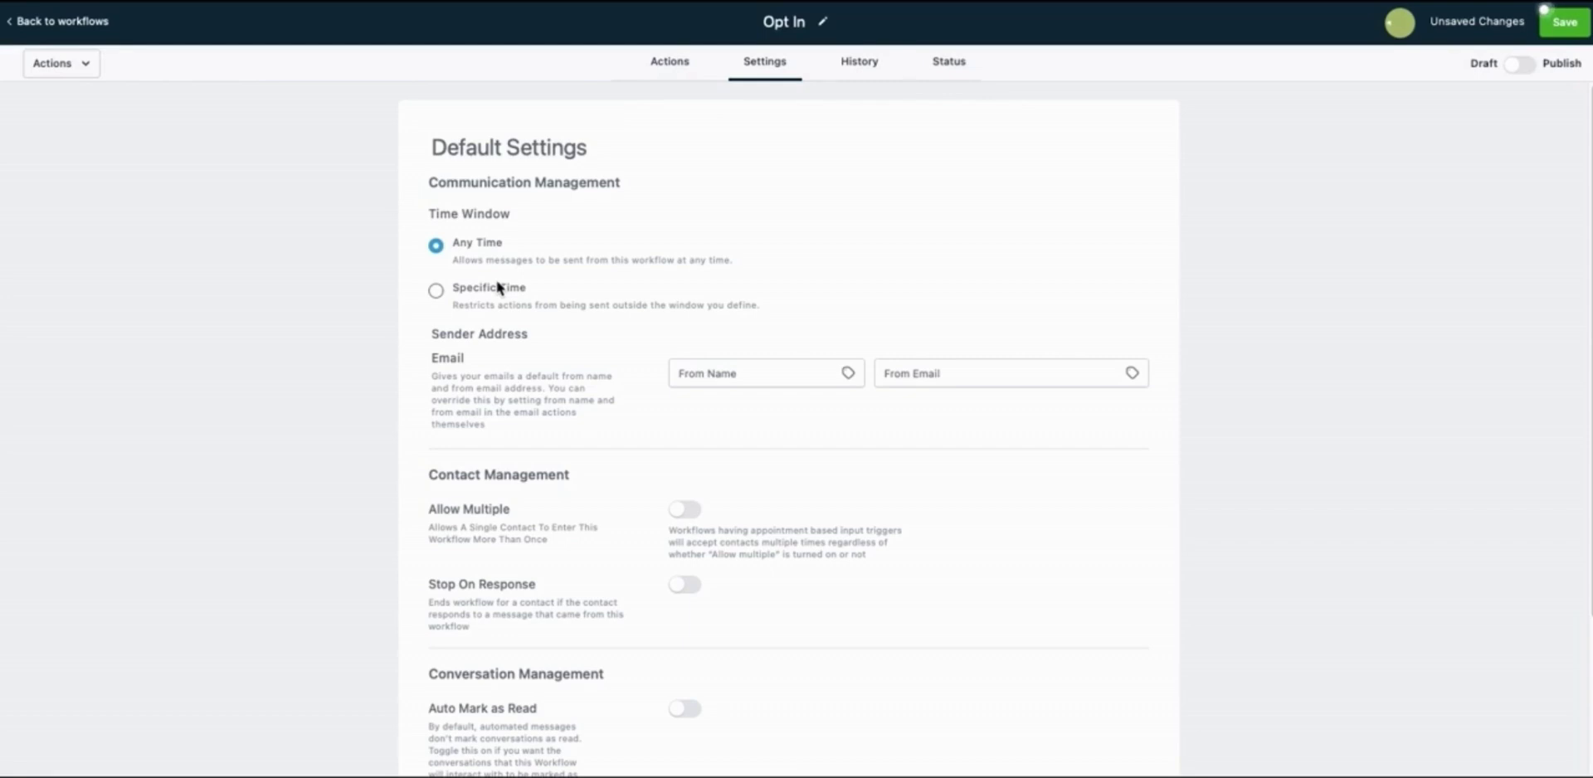
Use a Specific Time window (Mon–Fri, 8:00 AM–5:00 PM) and enter the sender's name and email
left_click(436, 291)
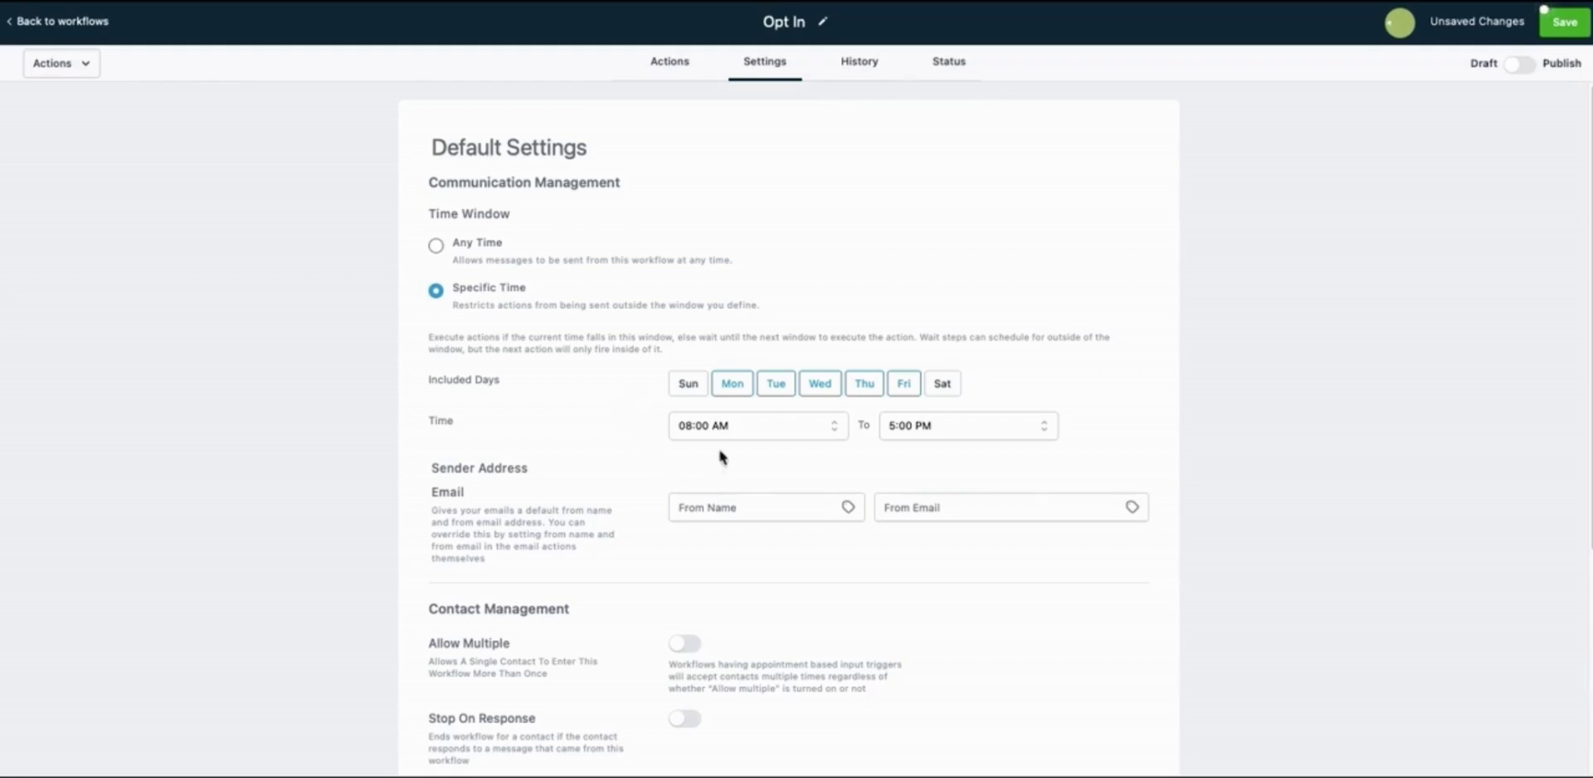
left_click(738, 509)
scroll(605, 465, "down", 1)
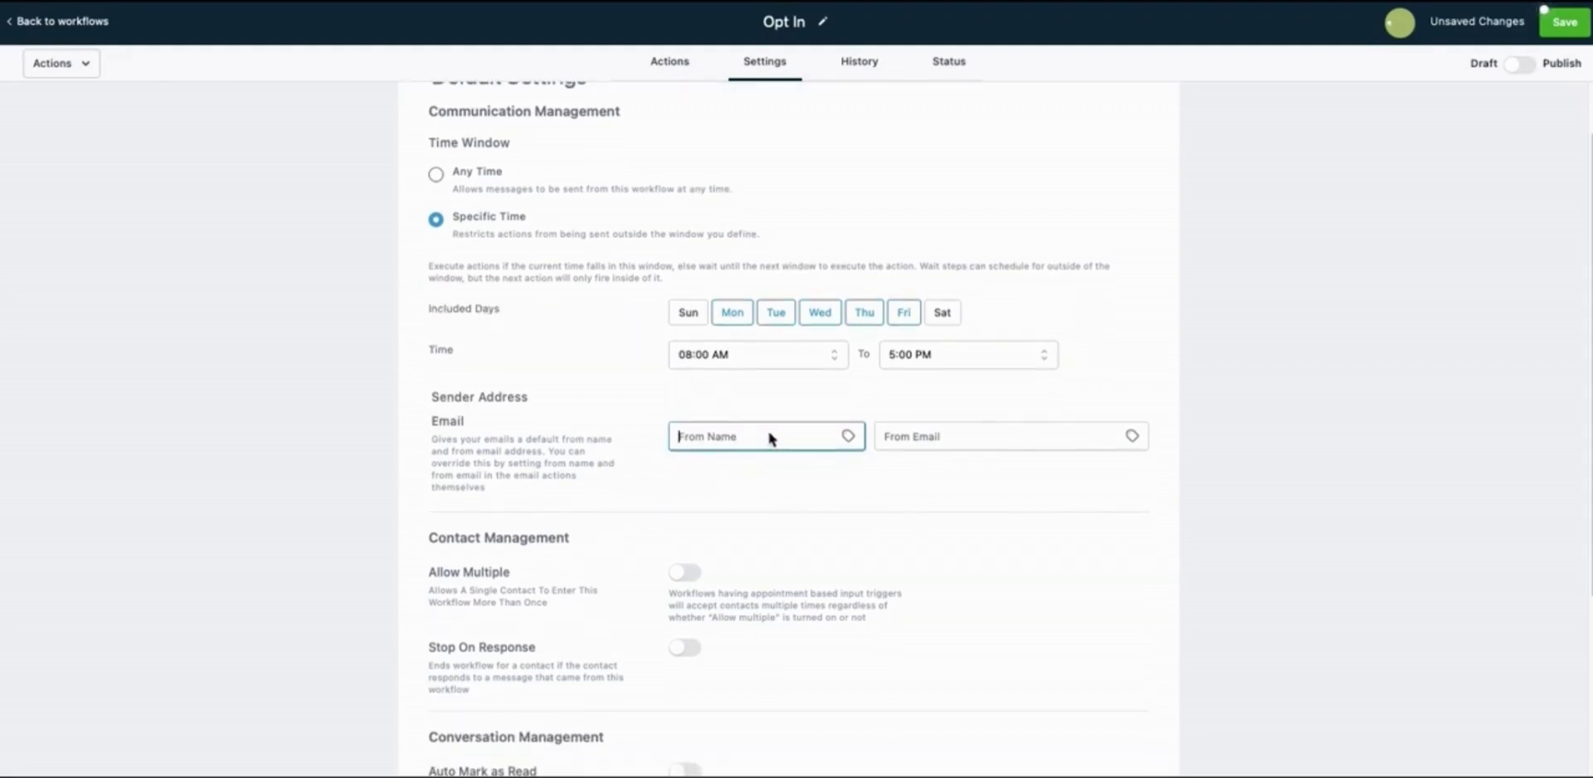
key("Tab")
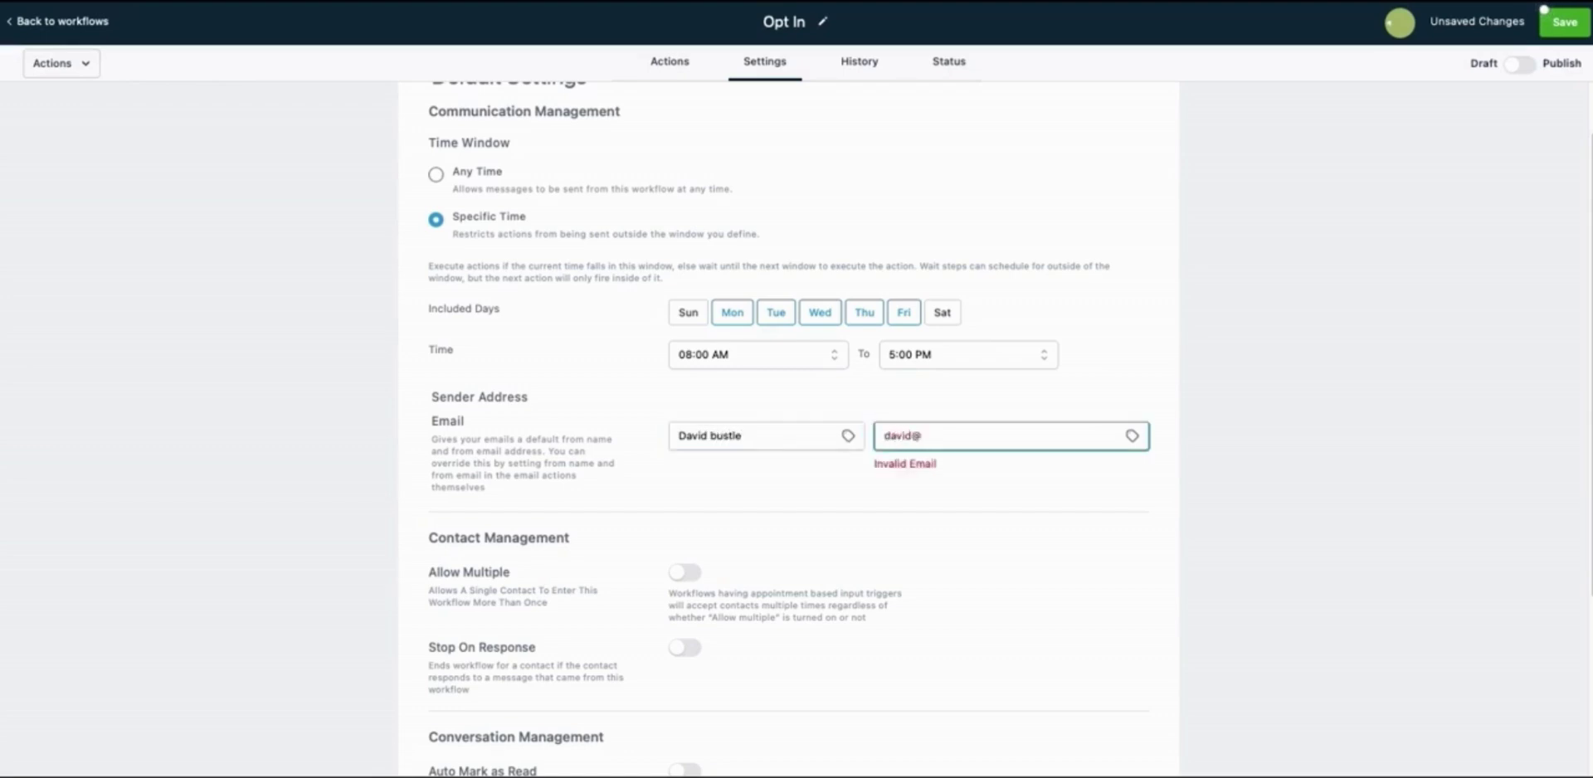
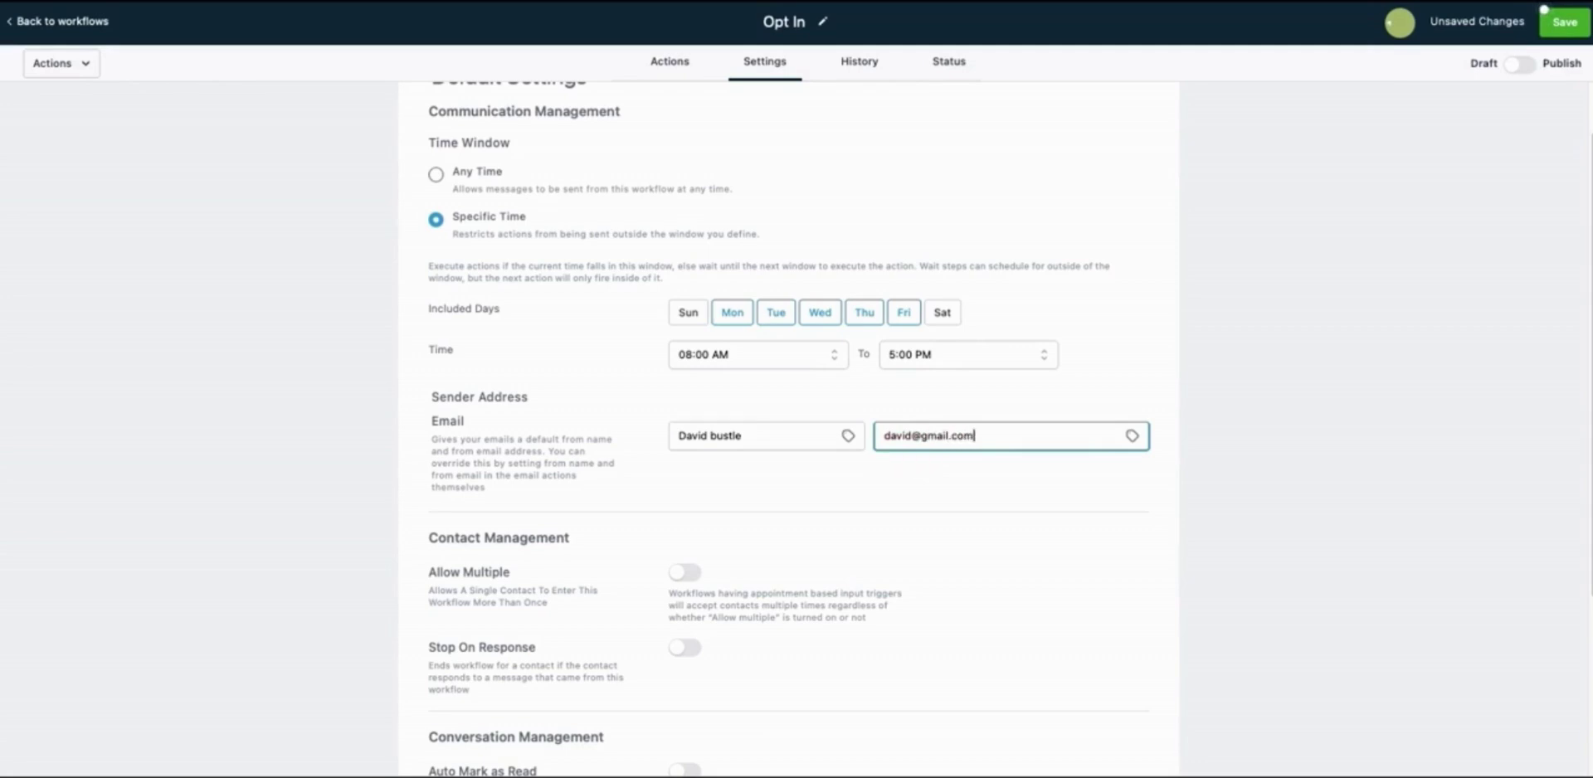
Review the remaining settings, then go back to the empty Actions canvas
scroll(624, 386, "down", 2)
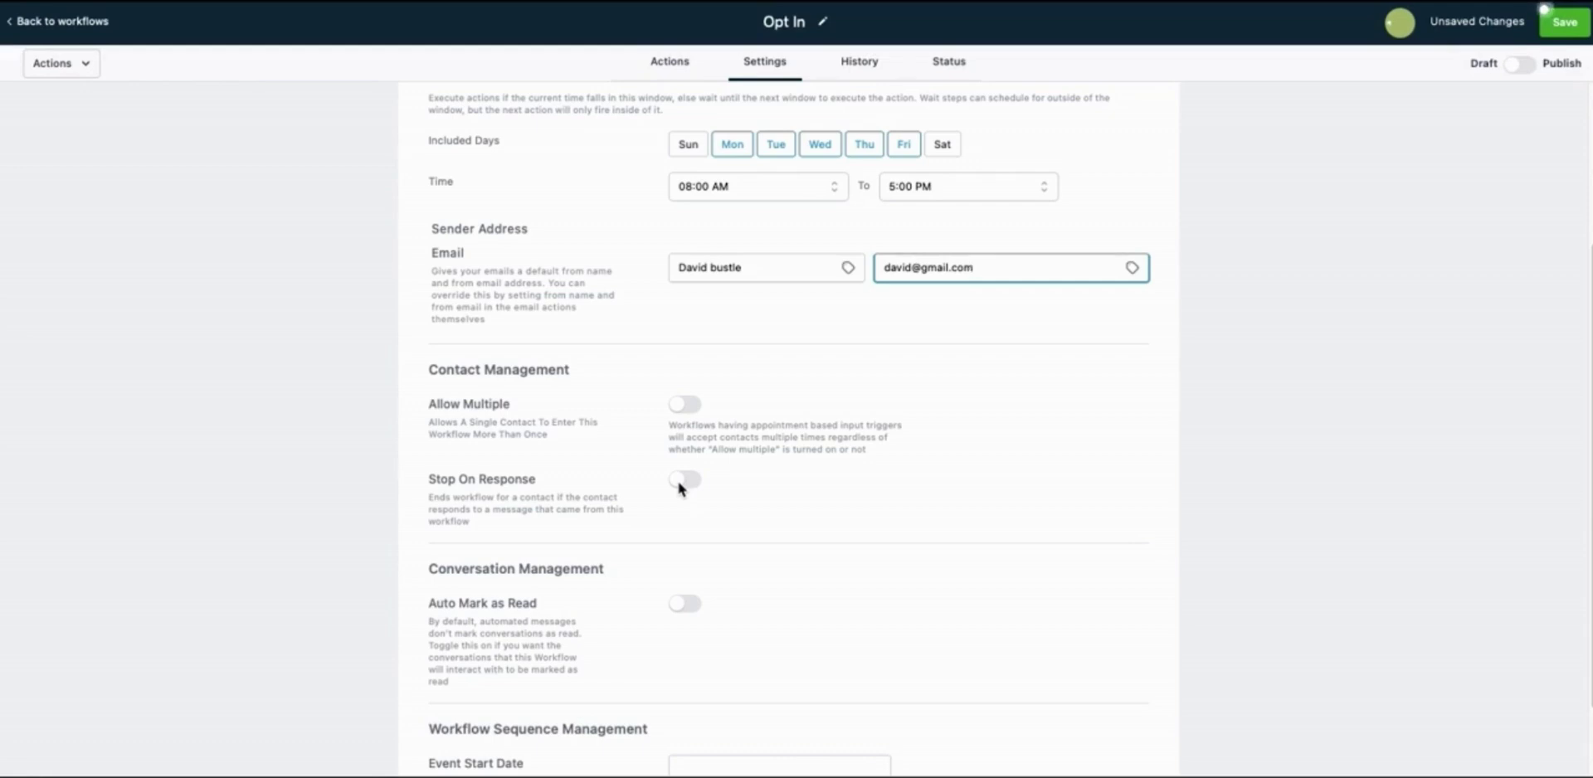
scroll(585, 508, "down", 3)
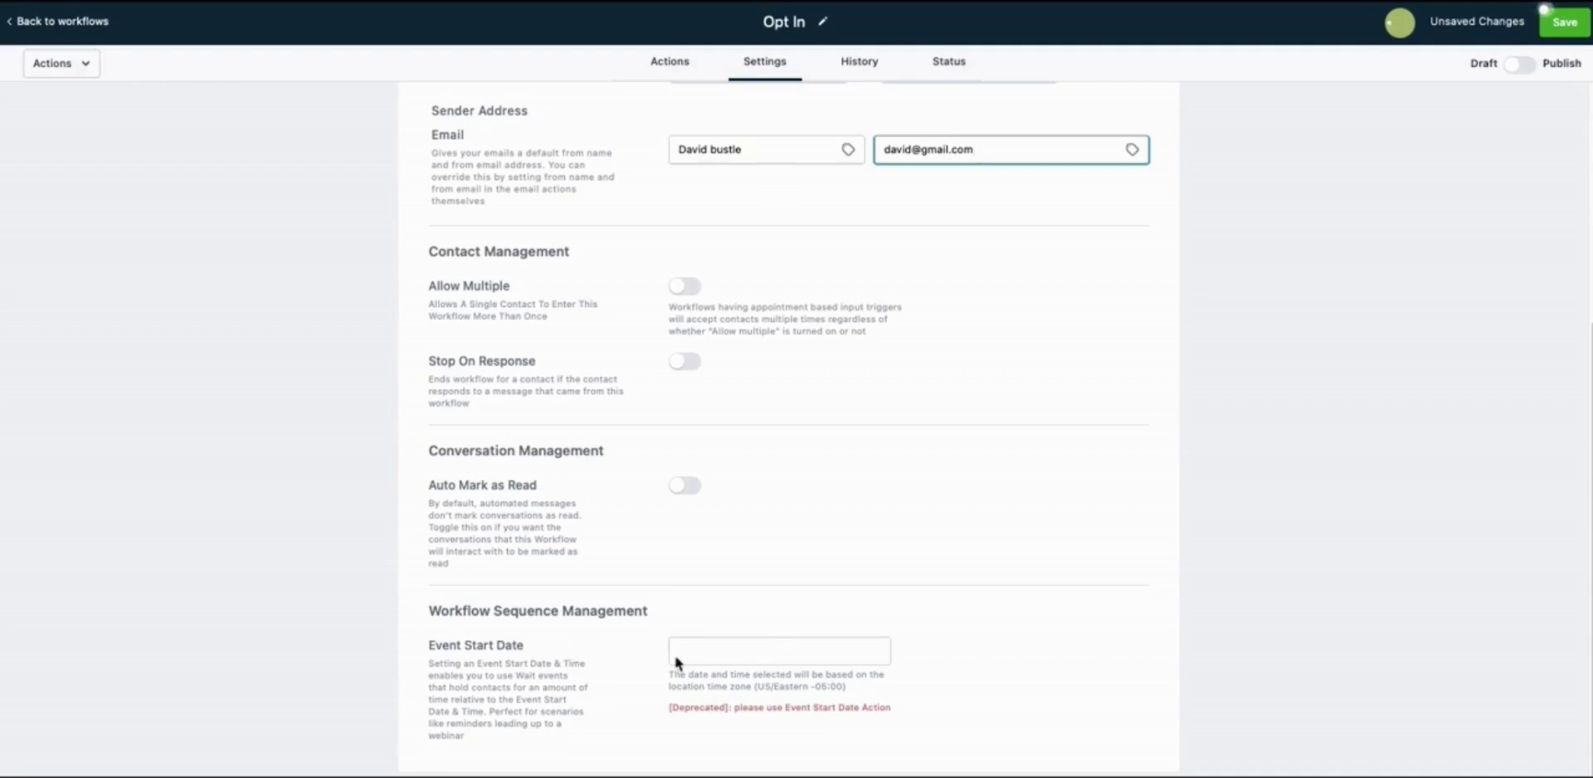
scroll(723, 664, "up", 5)
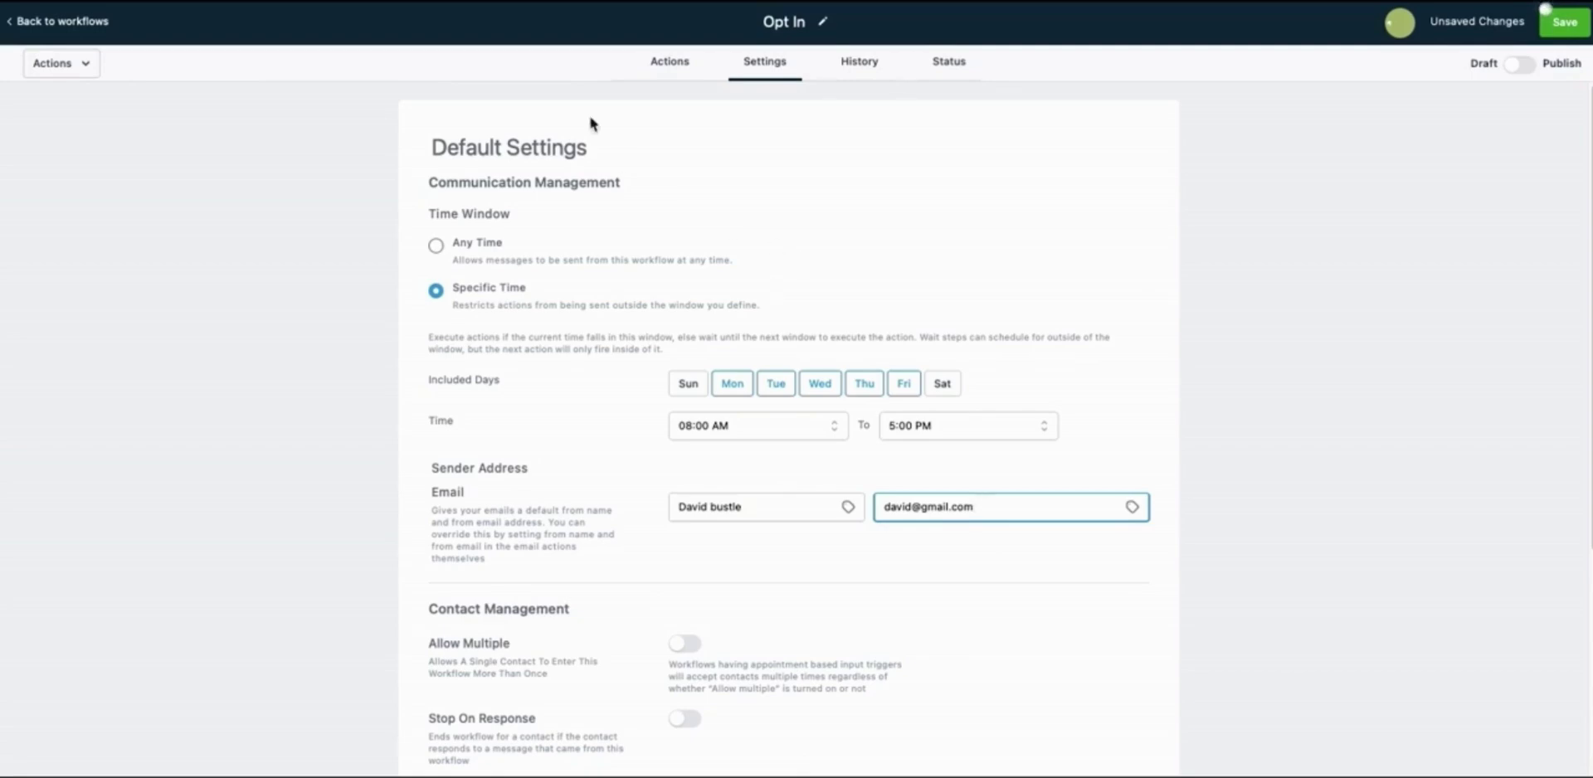
left_click(671, 63)
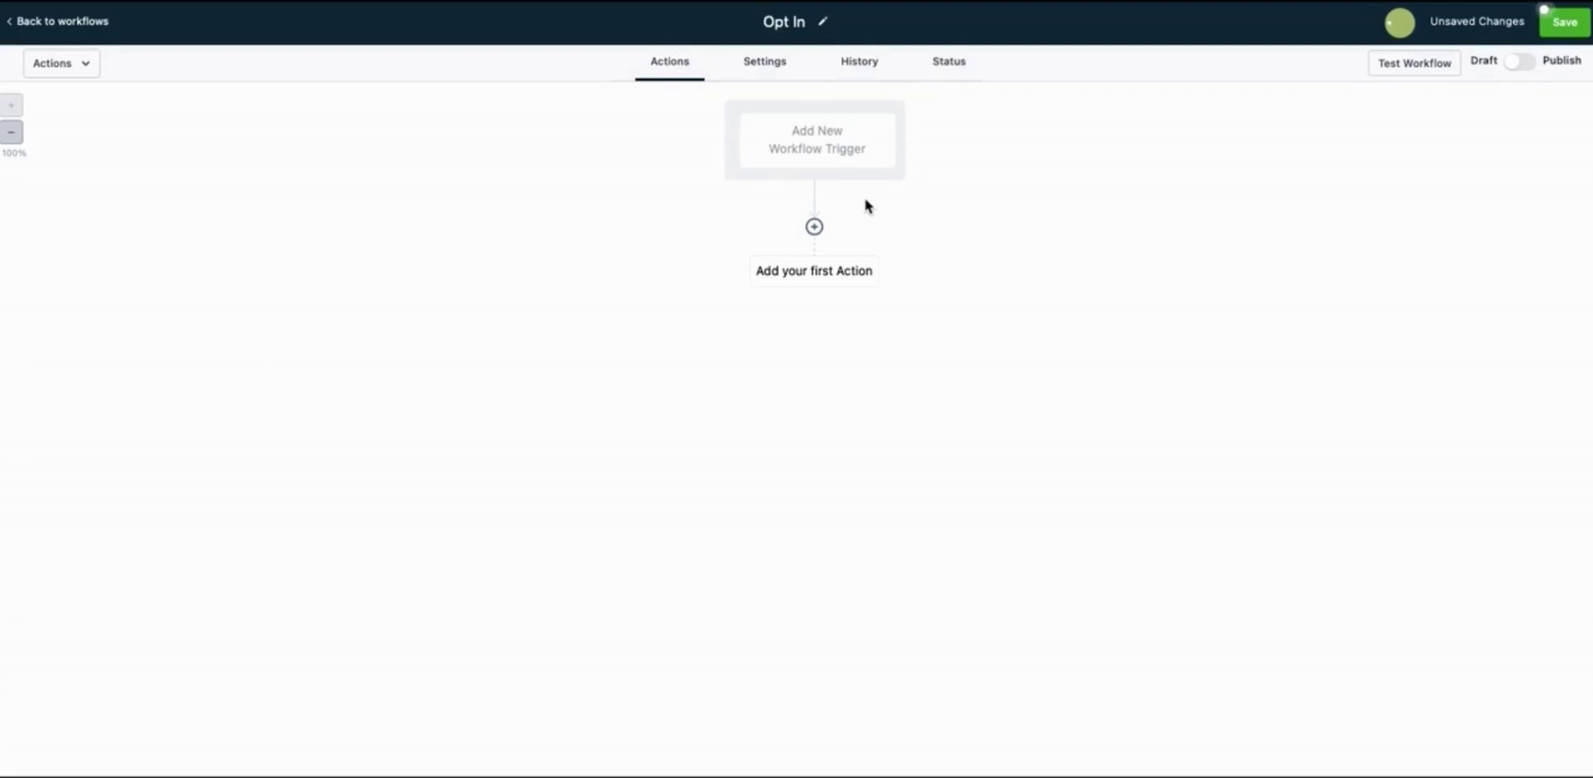
Add a Form Submitted trigger to the workflow
left_click(805, 150)
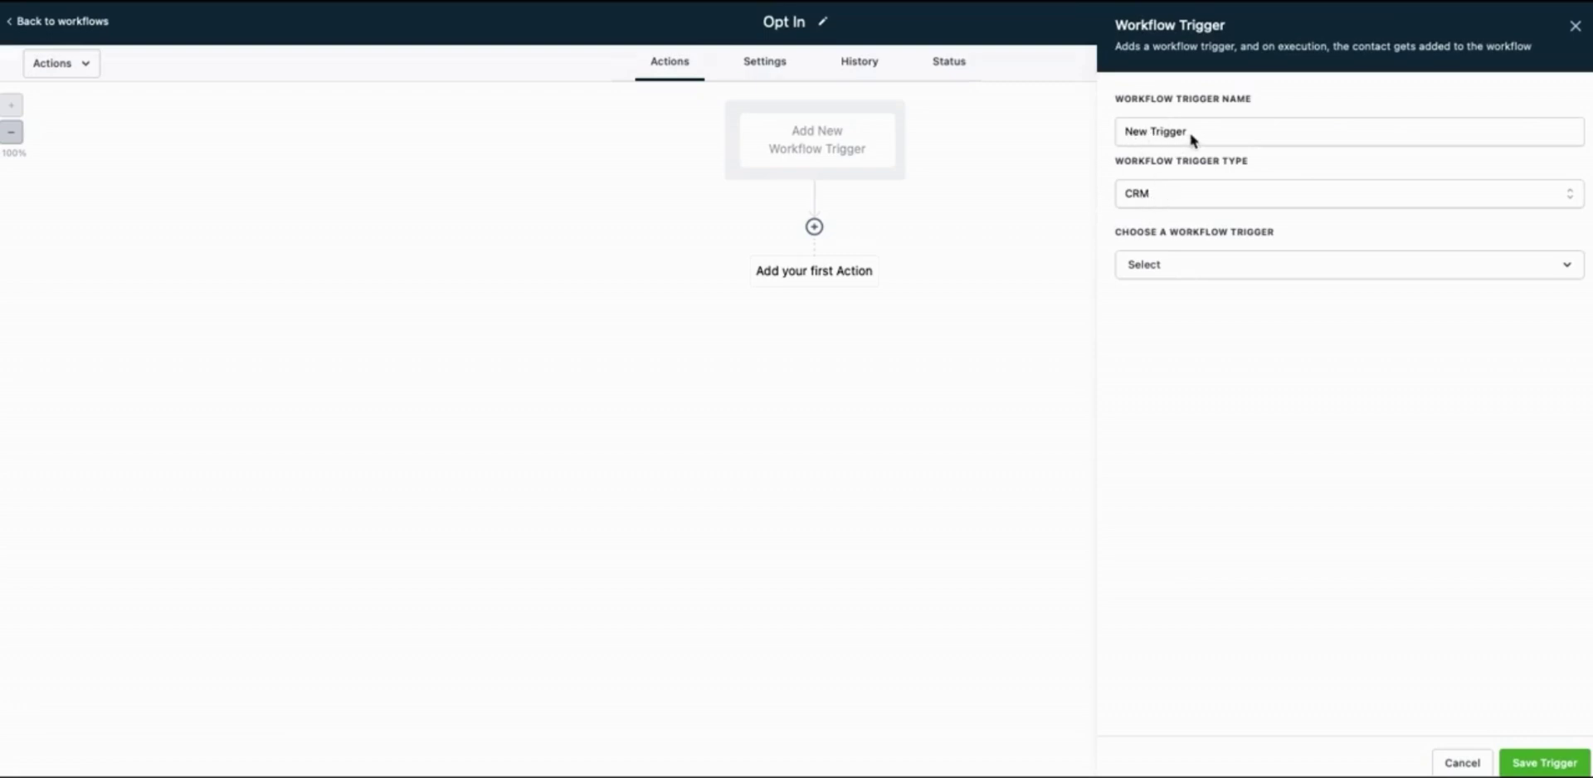
left_click(1171, 263)
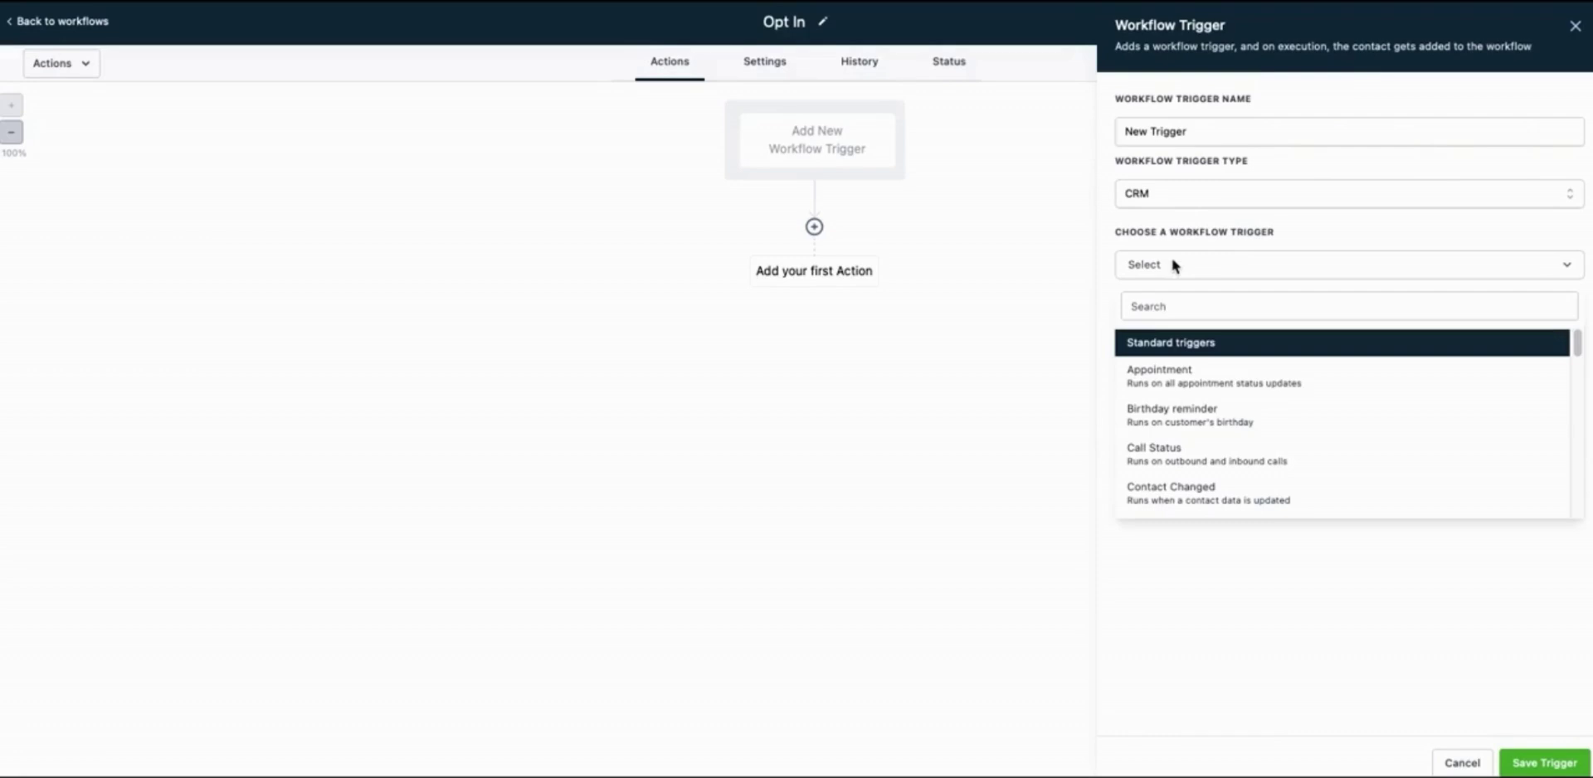
scroll(1226, 377, "down", 3)
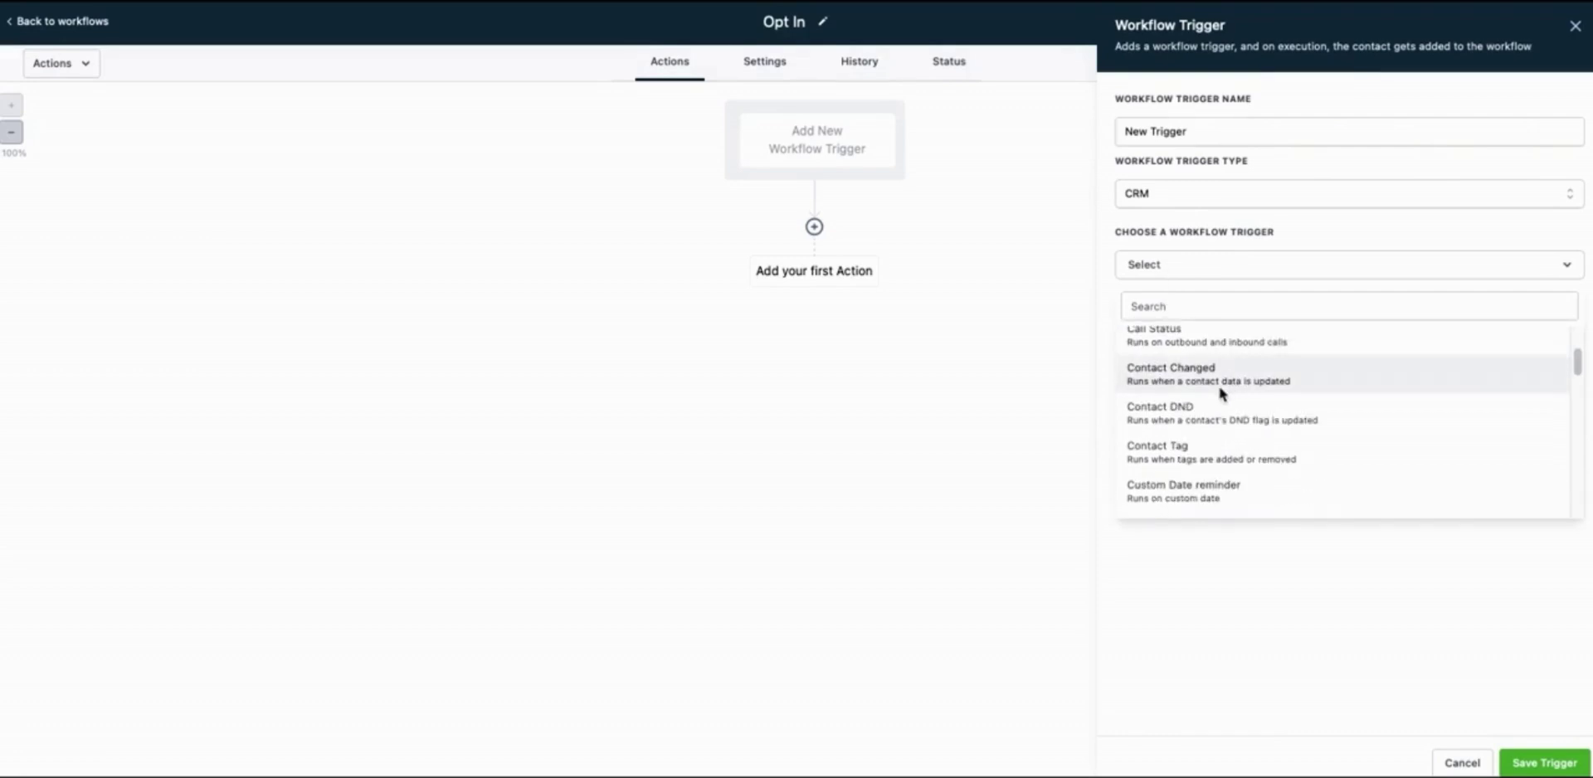
scroll(1221, 393, "down", 2)
scroll(1219, 392, "down", 3)
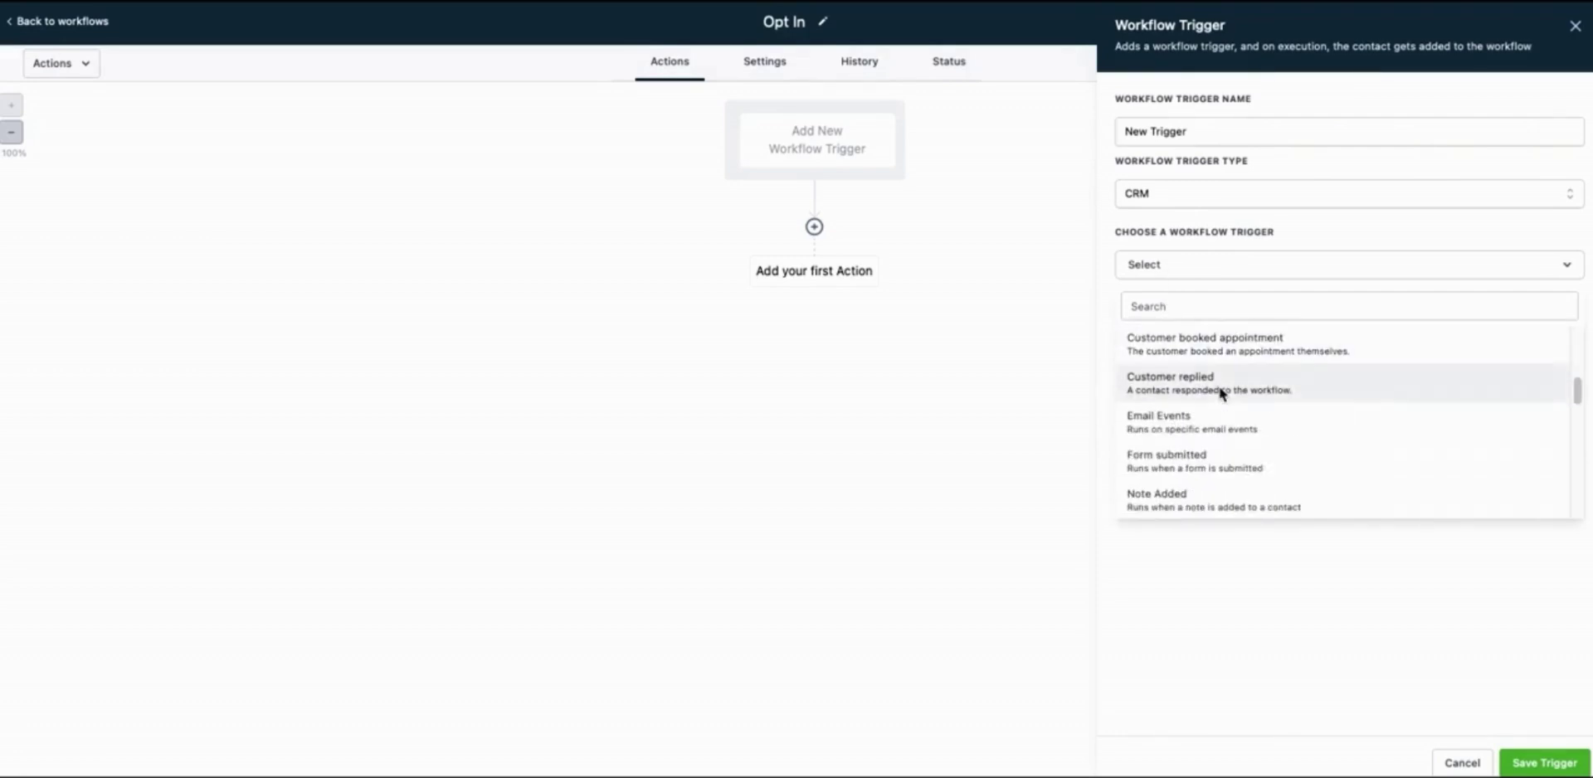
left_click(1205, 466)
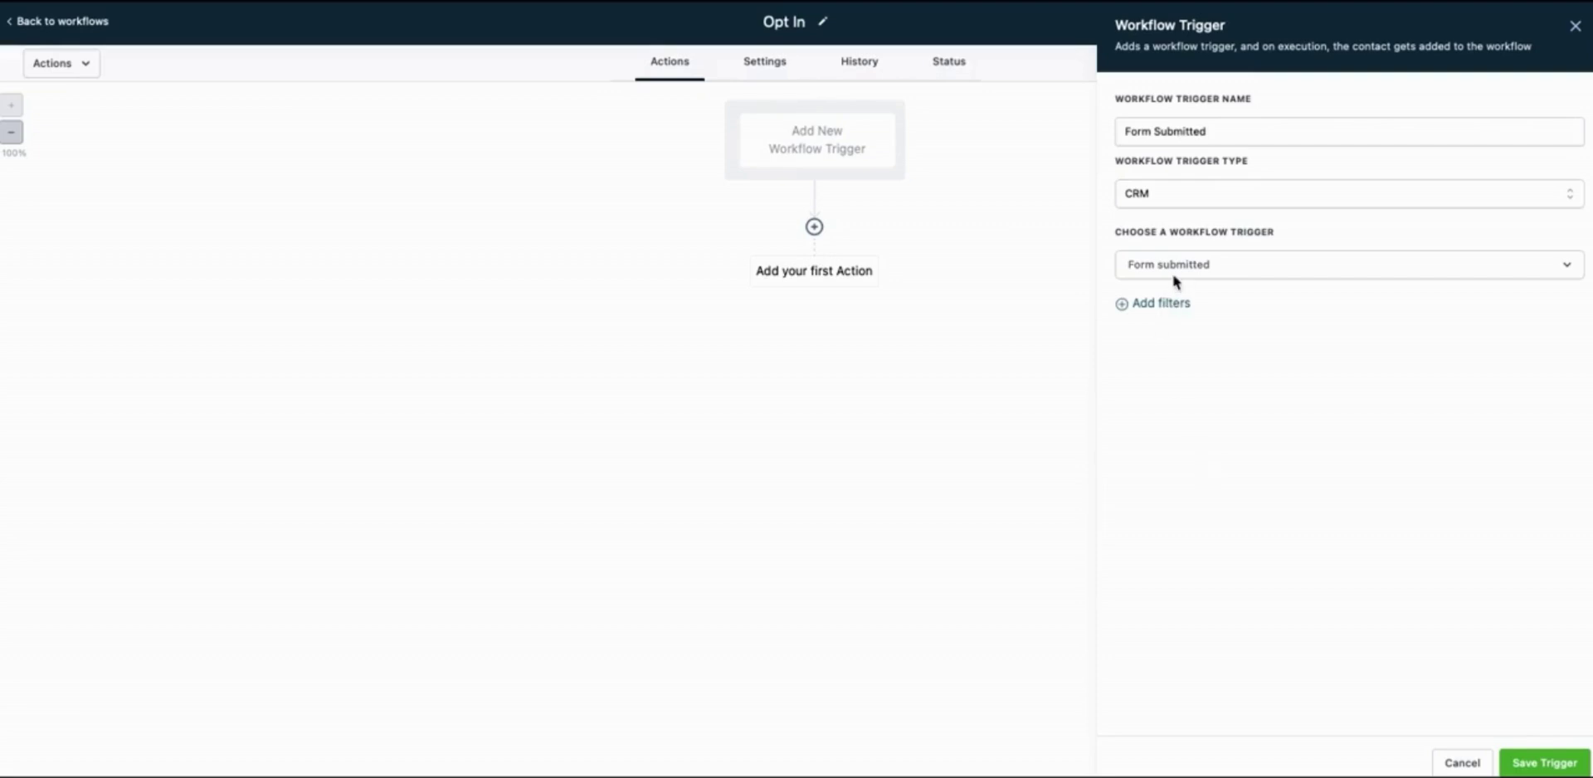
Filter the trigger to 'Form is Free Comic' and save it
left_click(1173, 303)
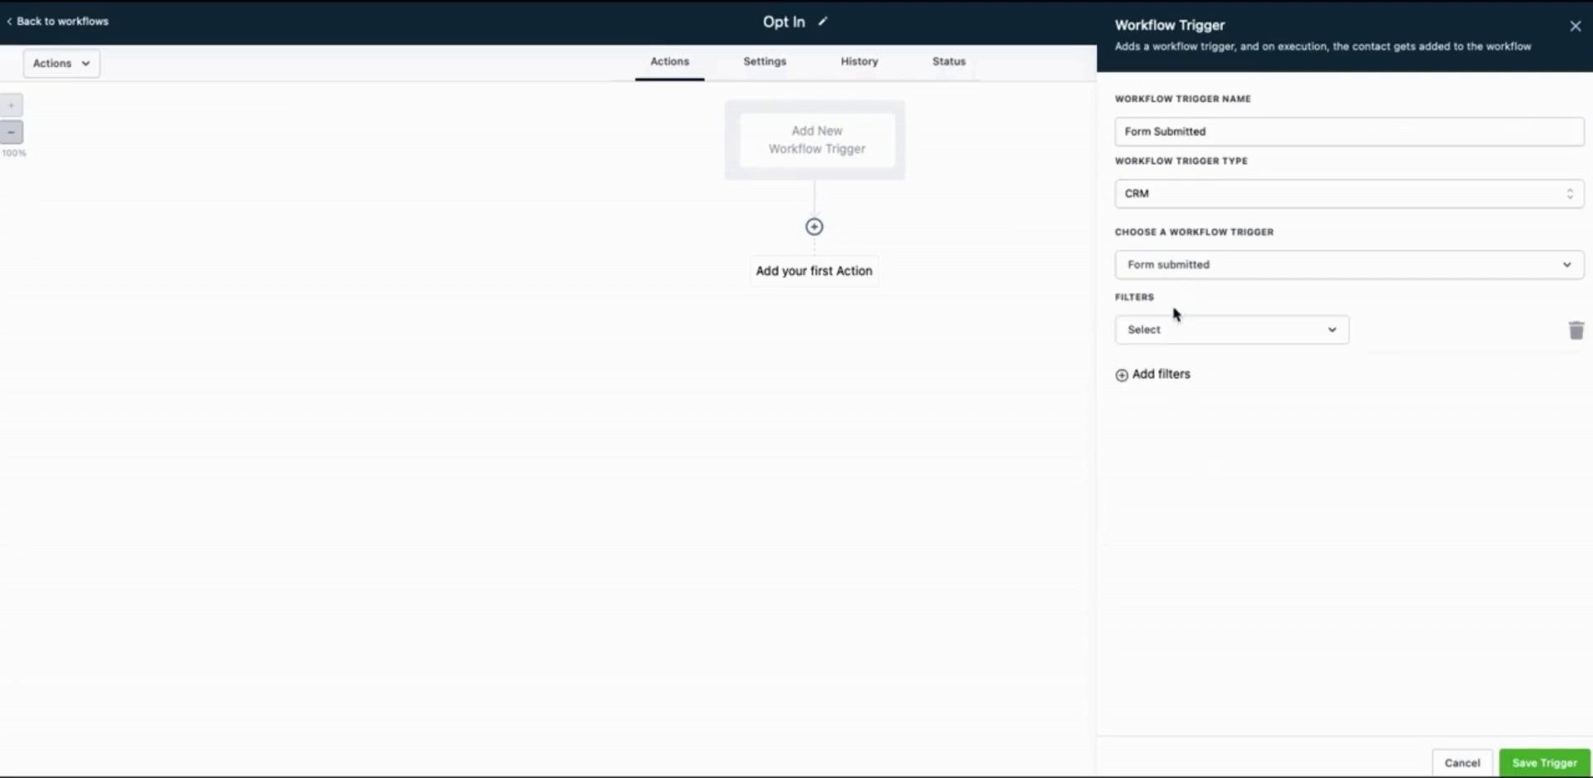
left_click(1188, 329)
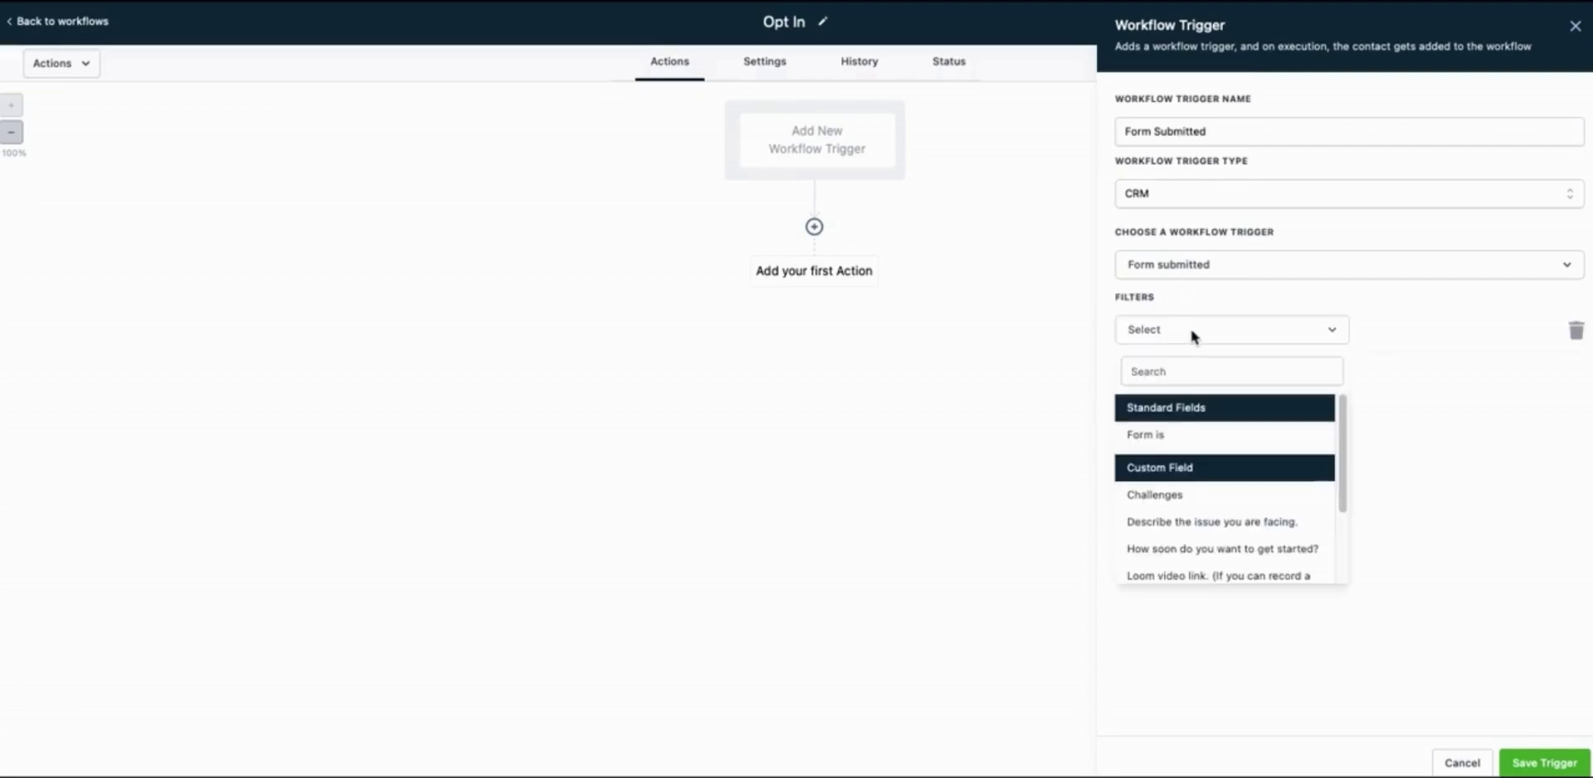
left_click(1165, 437)
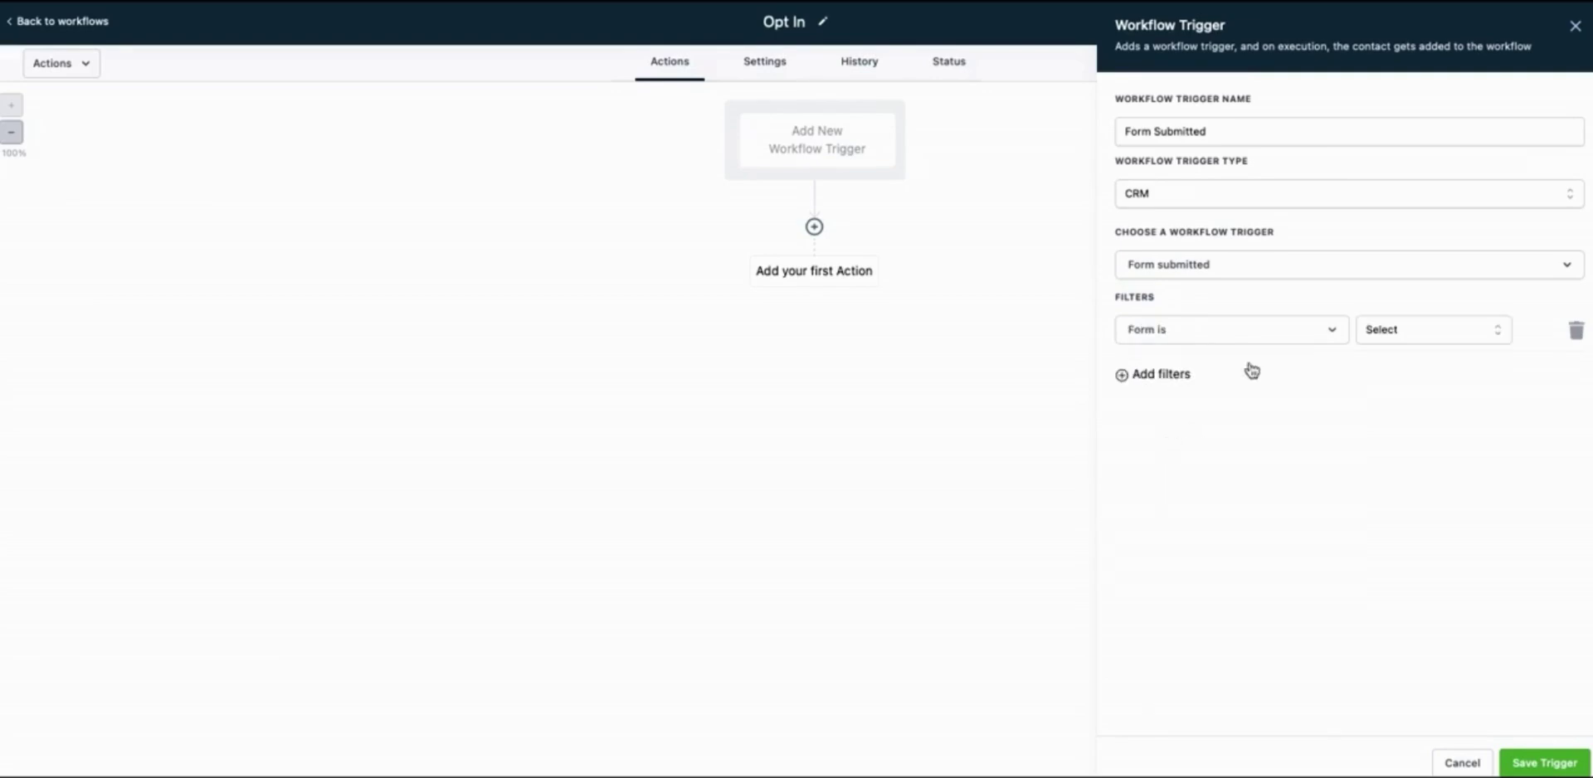
left_click(1406, 327)
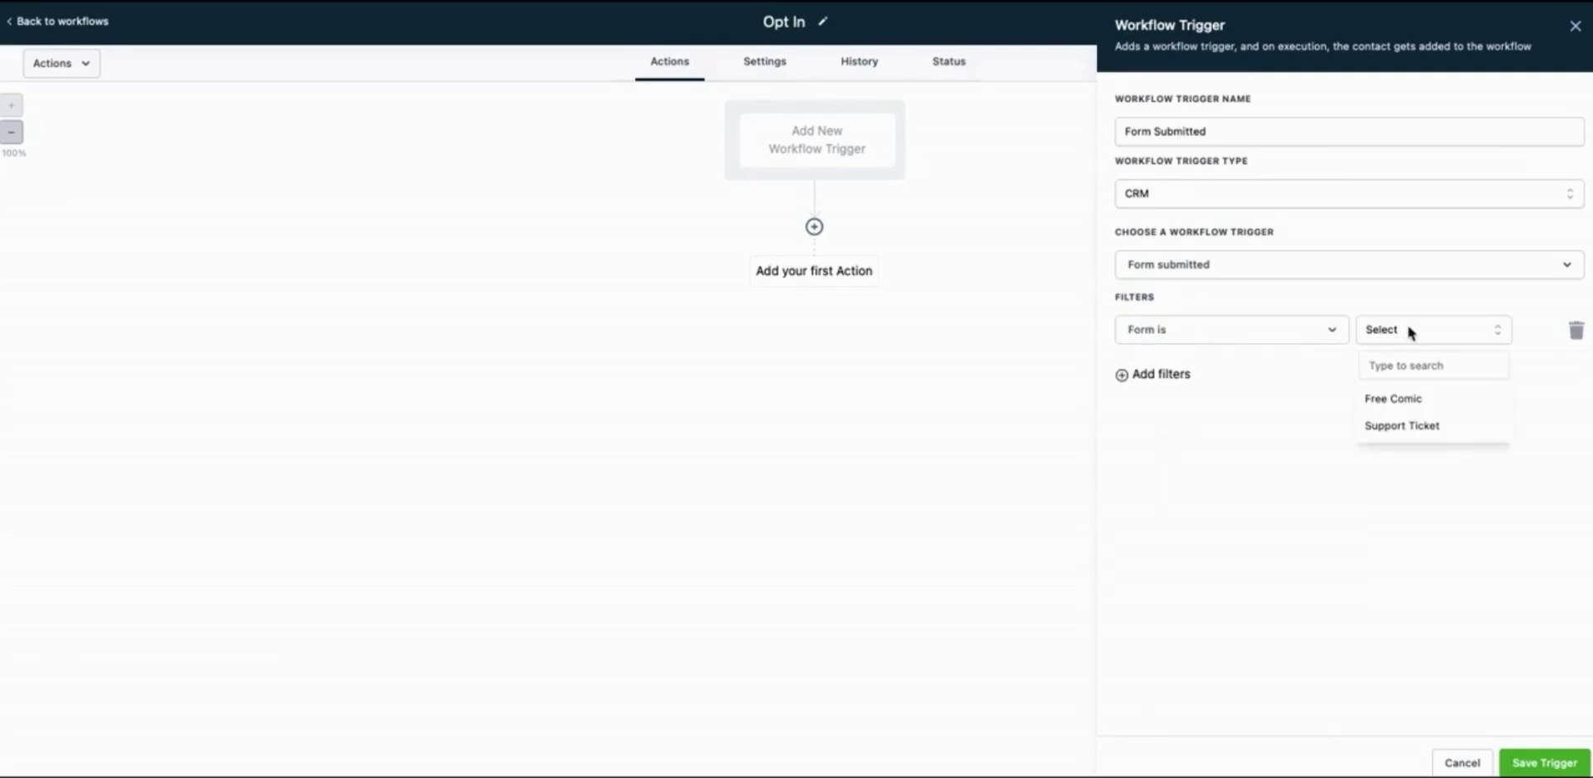
left_click(1394, 401)
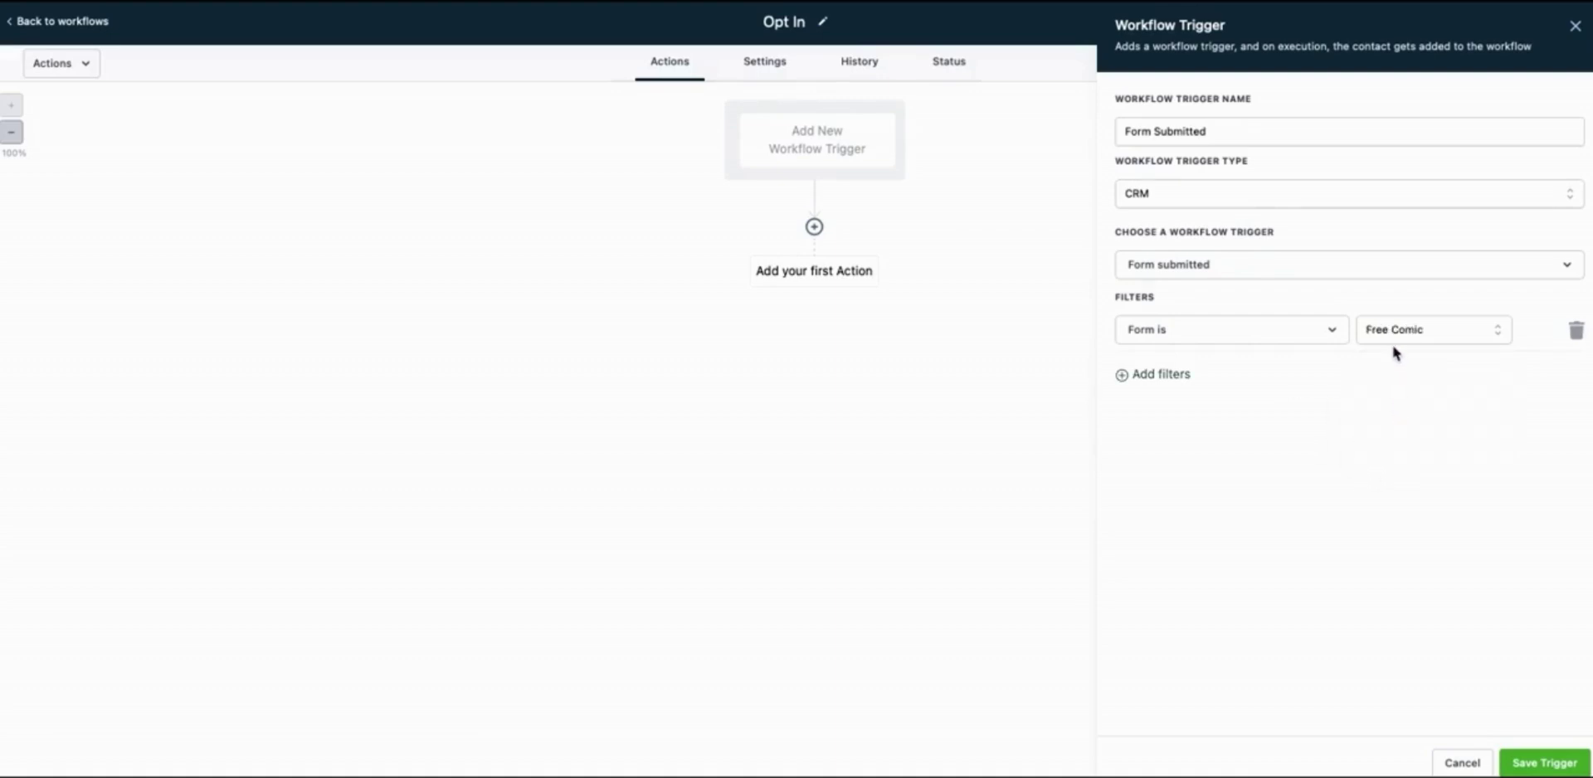
left_click(1541, 763)
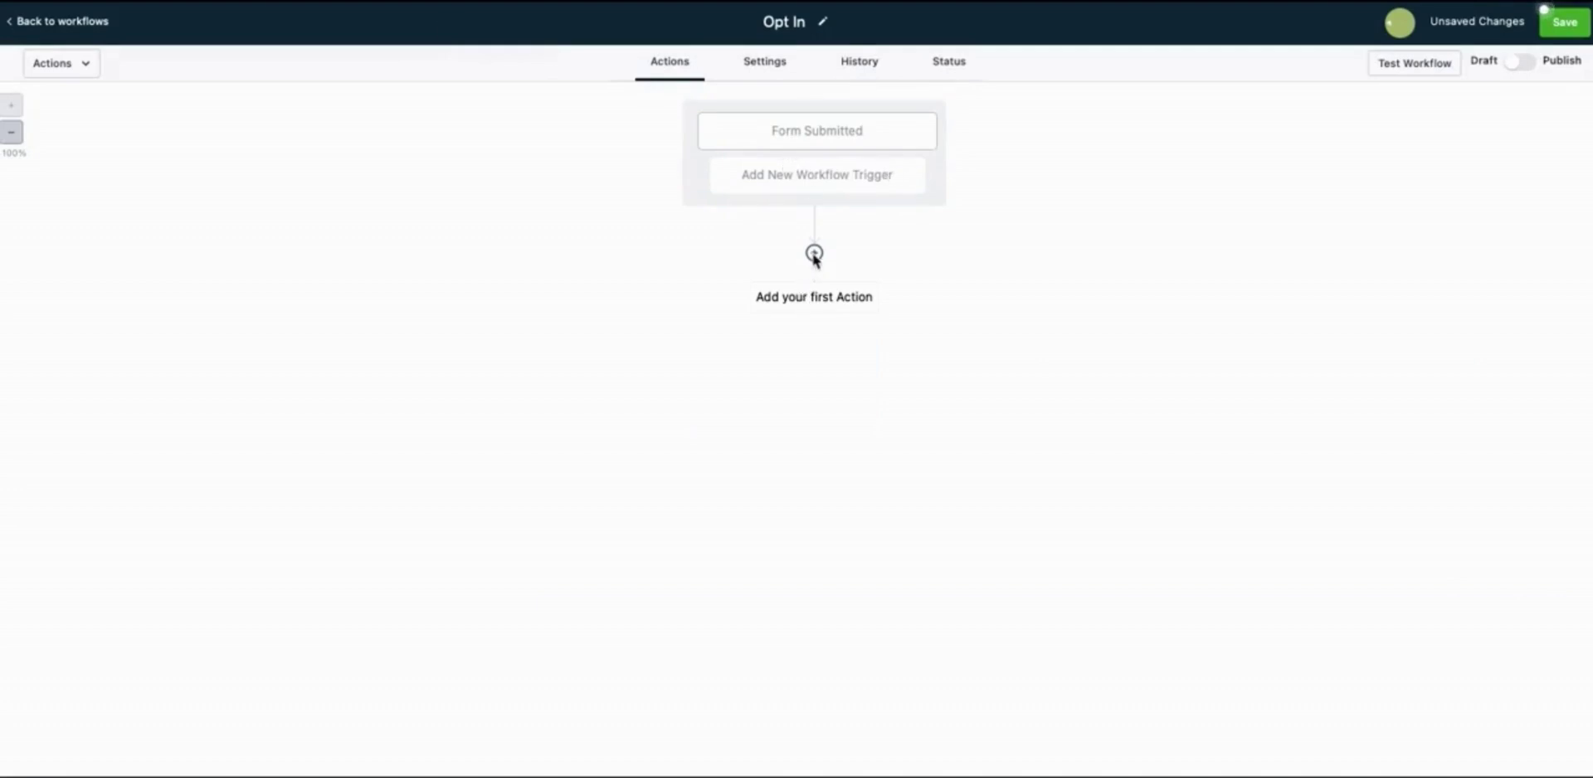
Add a Send Email action with the sender's name and email and subject 'Free comic voucher'
left_click(814, 253)
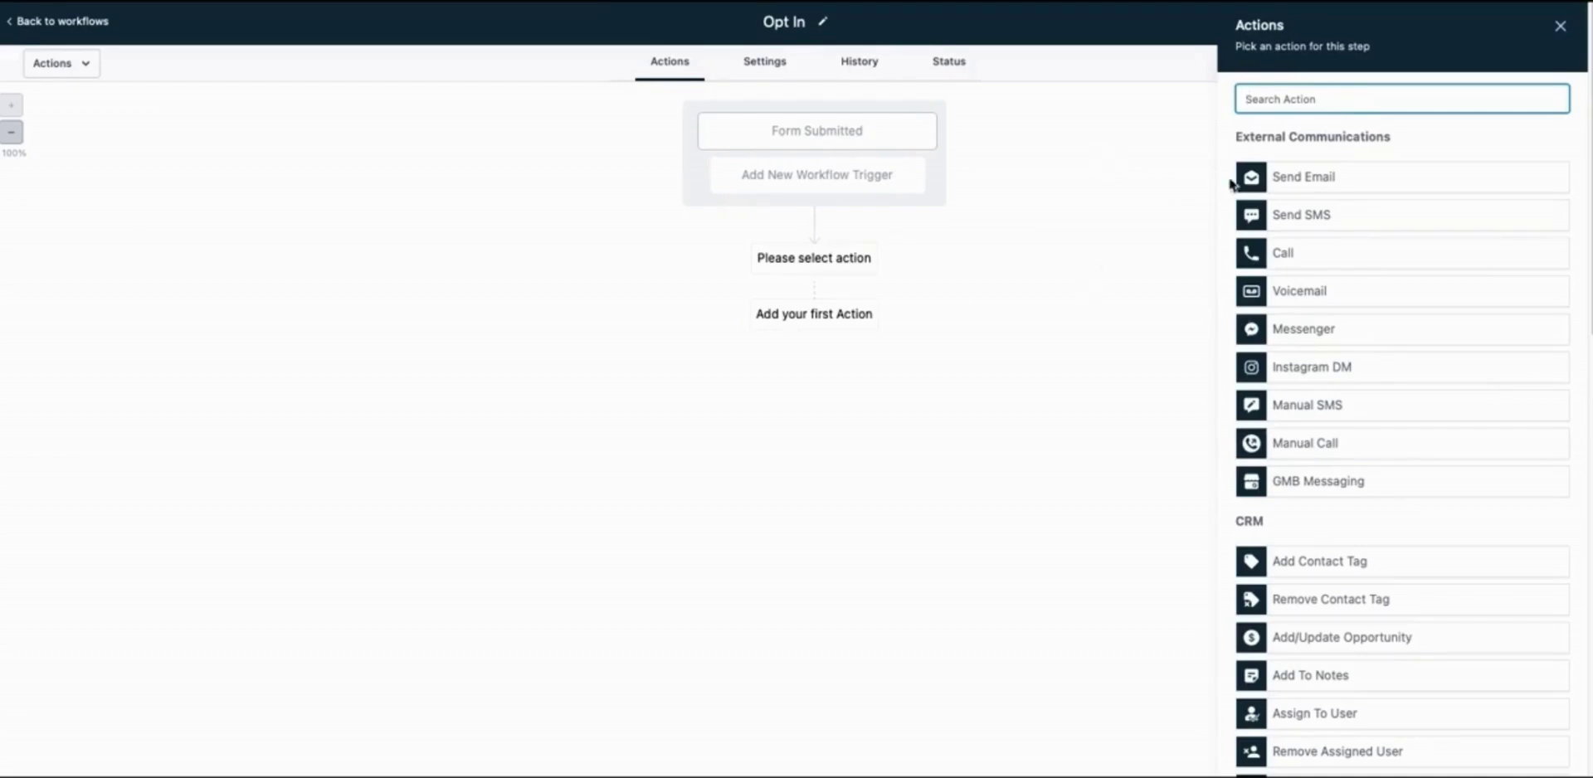
left_click(1315, 176)
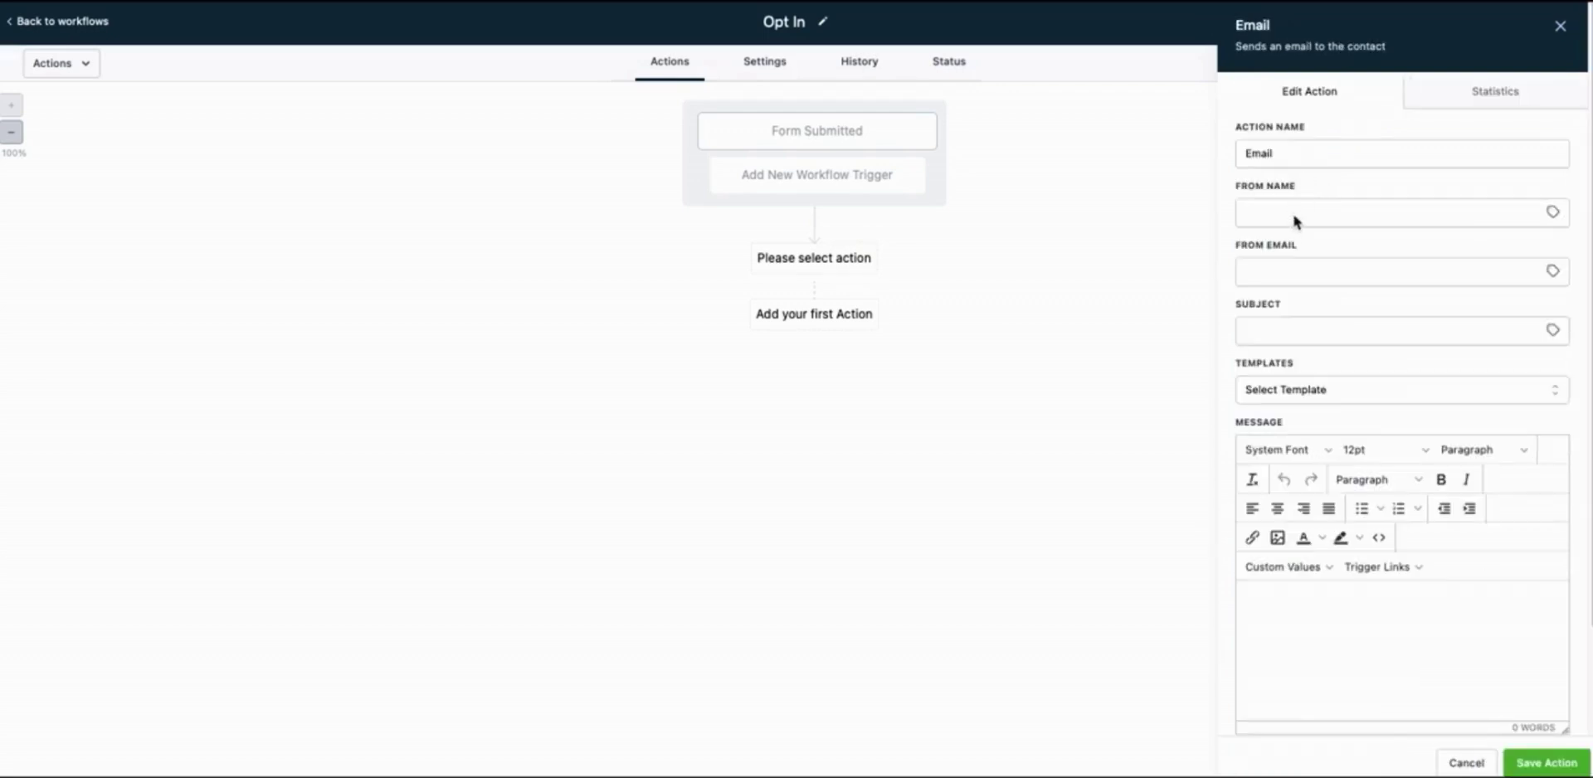
left_click(1292, 213)
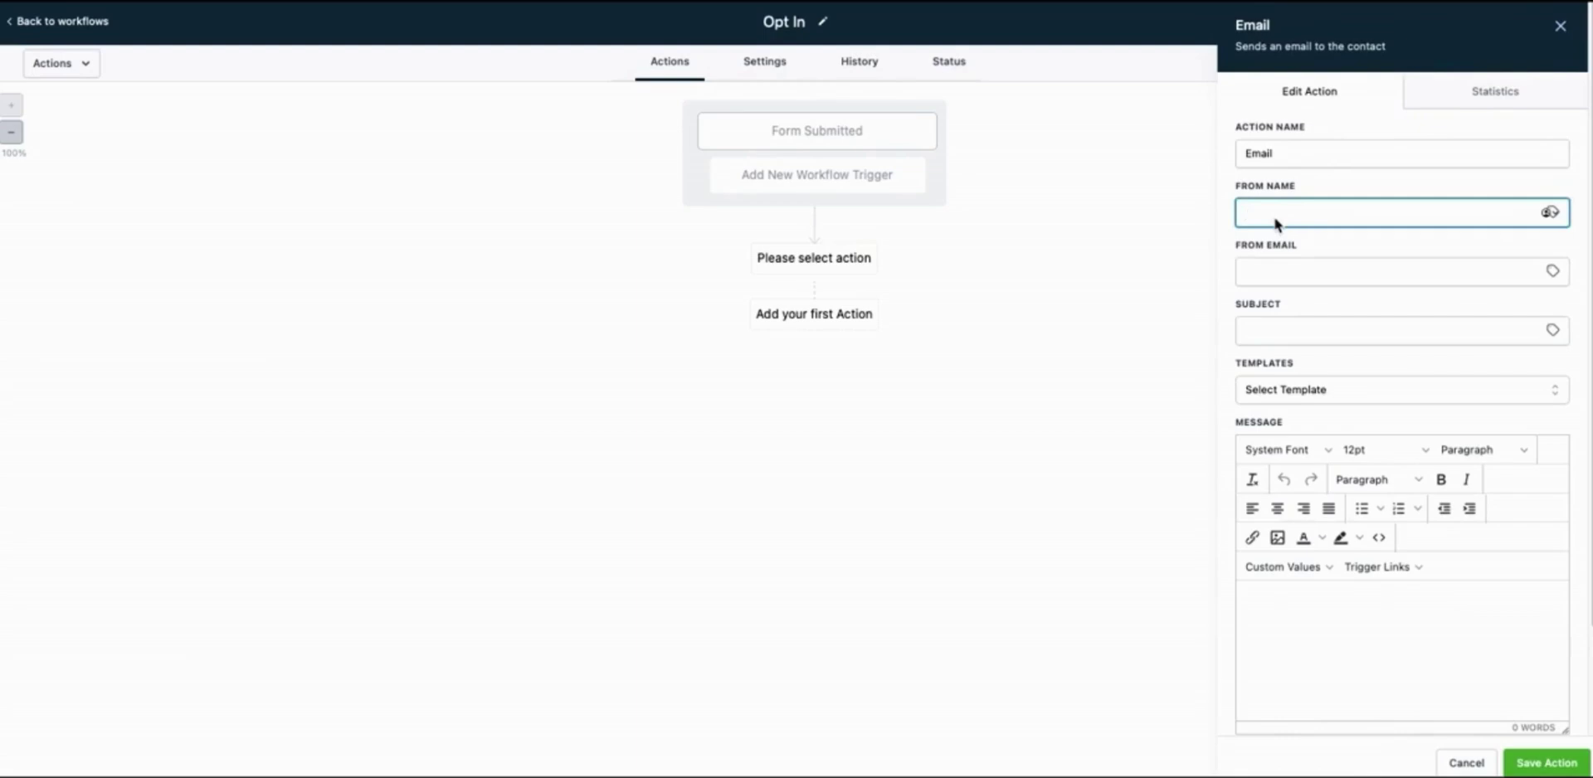
type("David")
key("Tab")
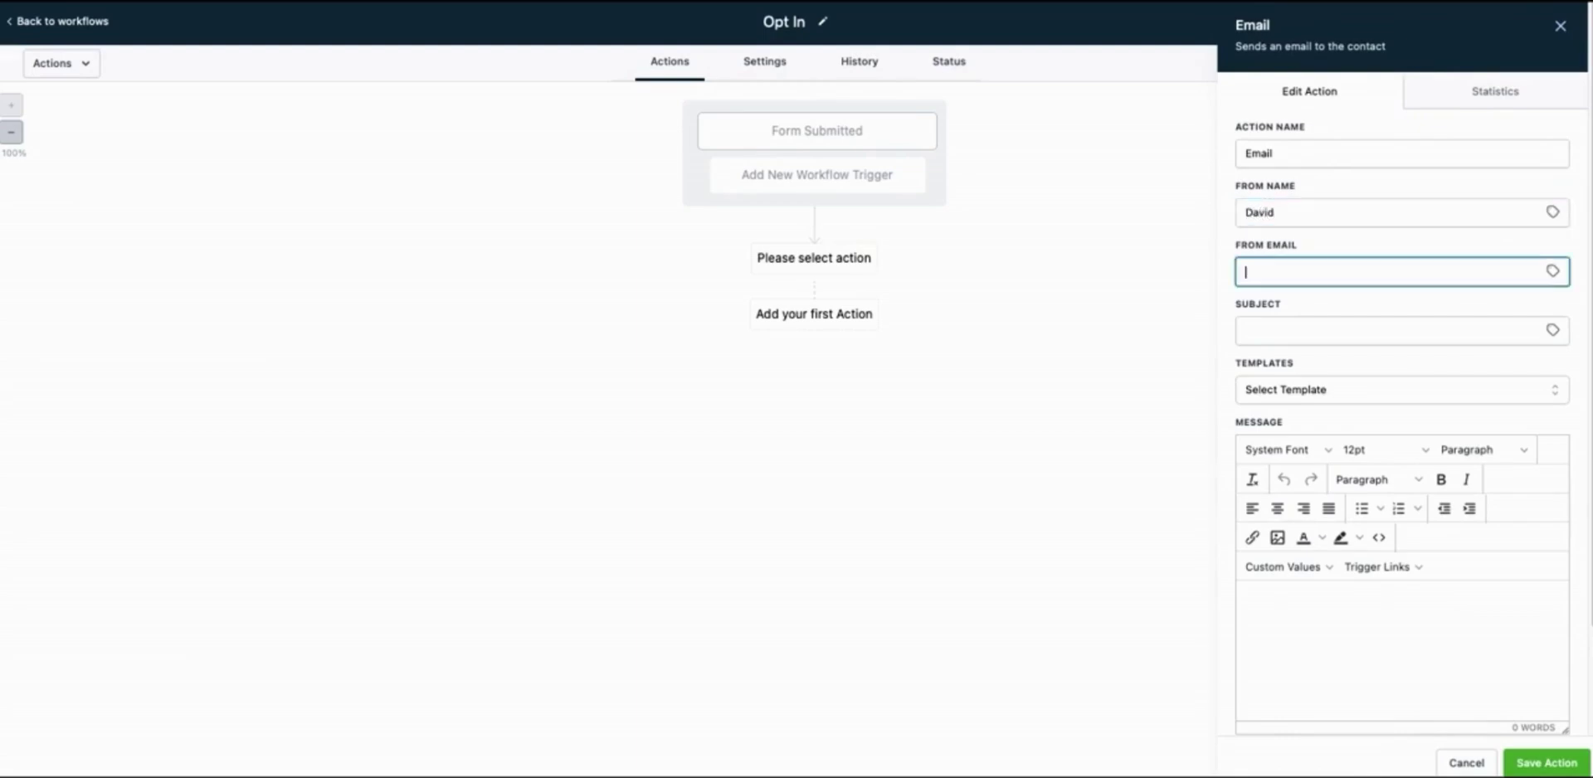
key("Tab")
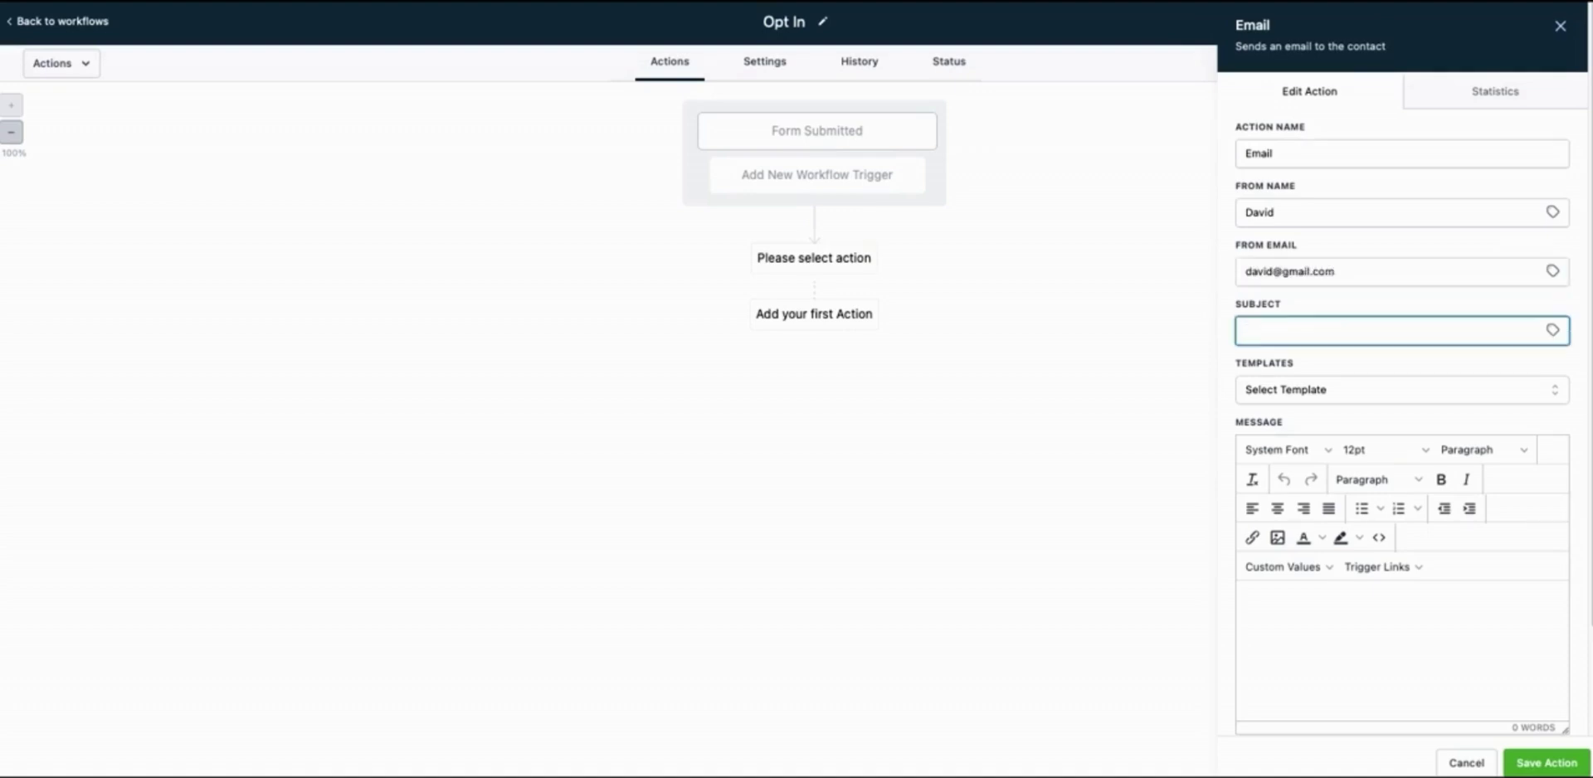
type("Free comic voucher")
Write the body greeting the contact by First Name, giving promo code 1327854 and inviting store redemption
scroll(1274, 580, "down", 3)
left_click(1307, 465)
type("Hey")
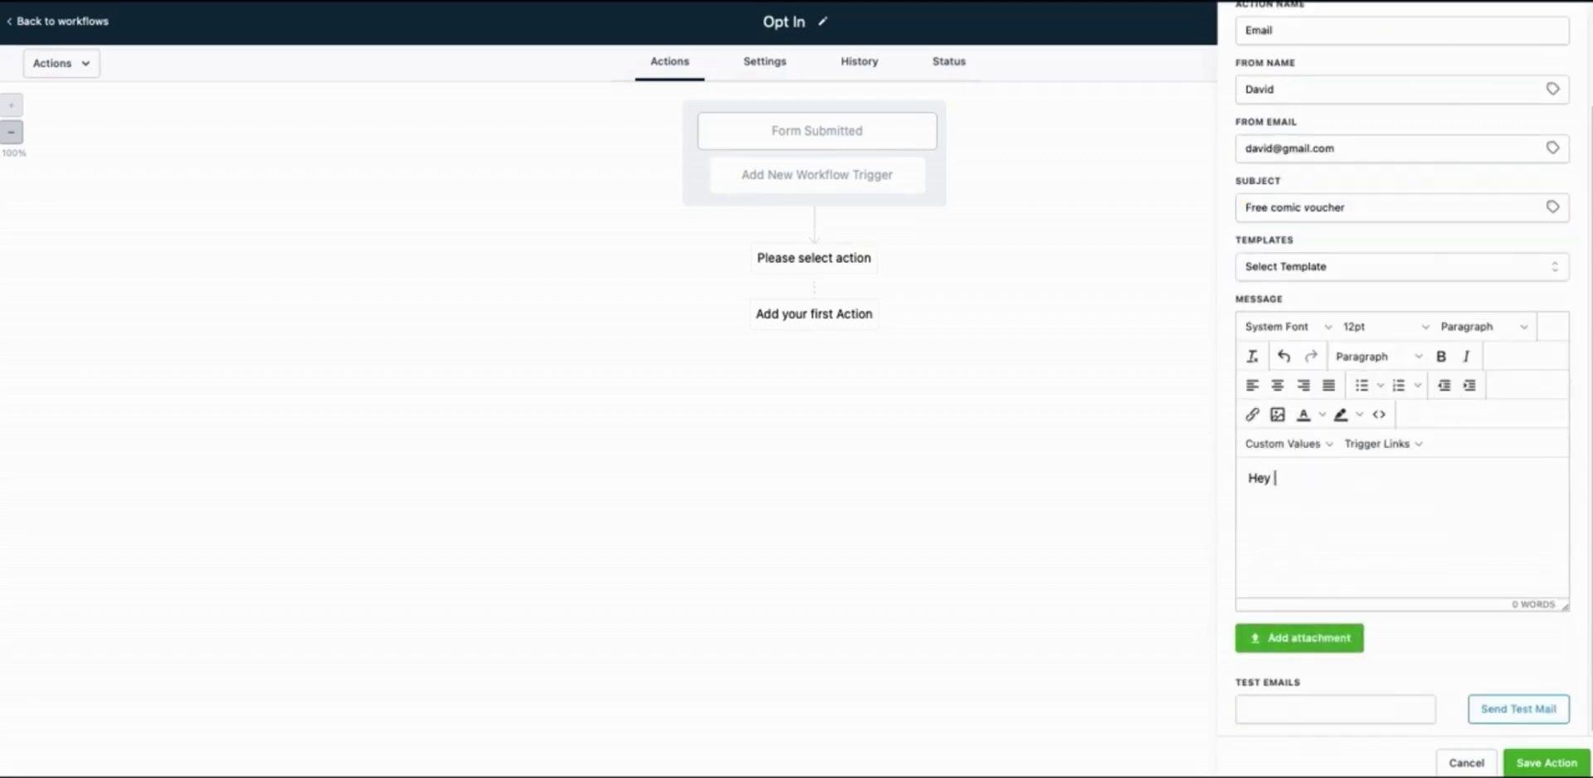
left_click(1286, 444)
mouse_move(1269, 467)
left_click(1384, 83)
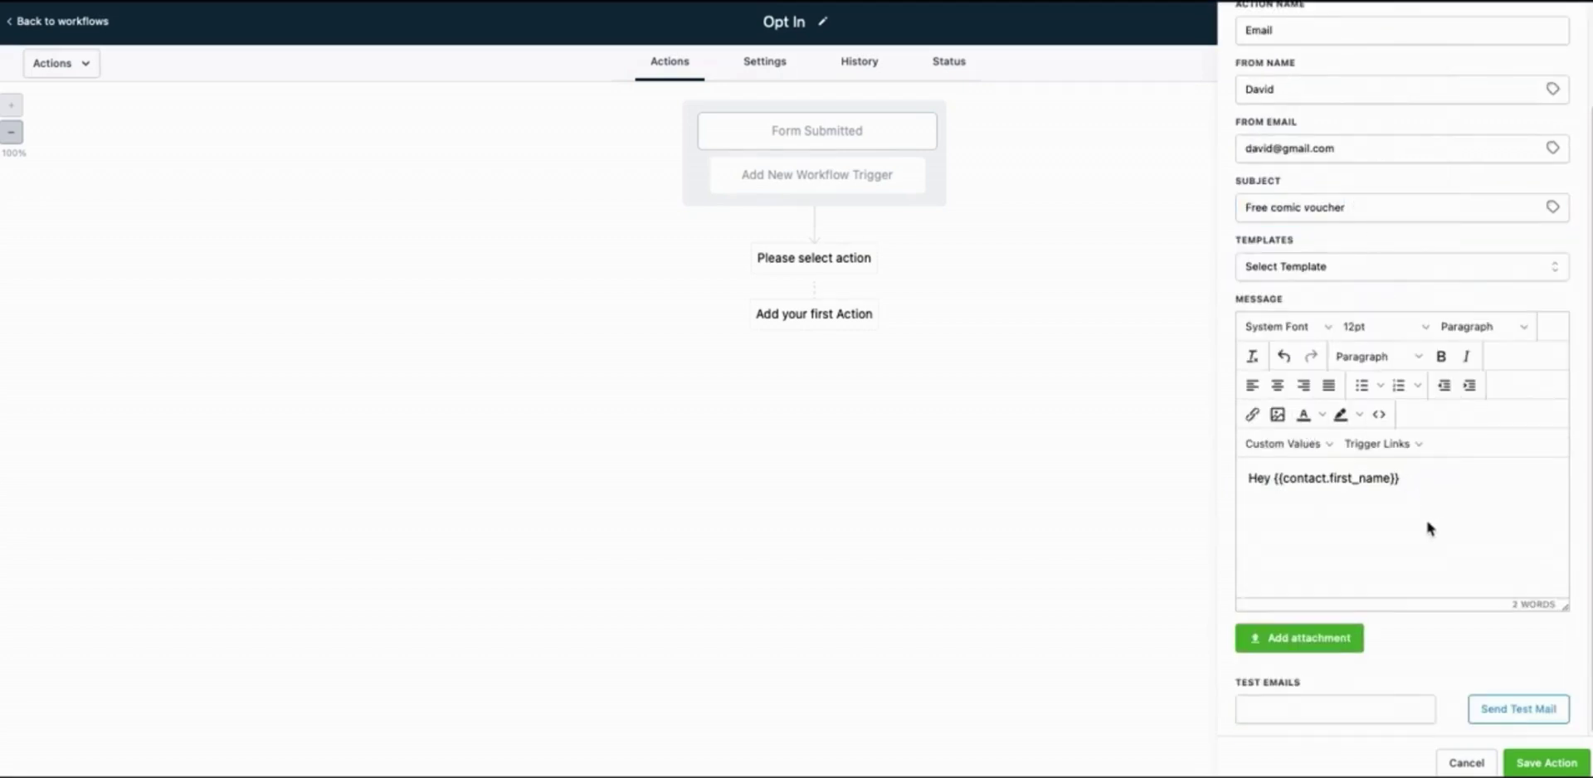
type(",")
key("Return")
type("Thanks for grabbing your free comic vouche")
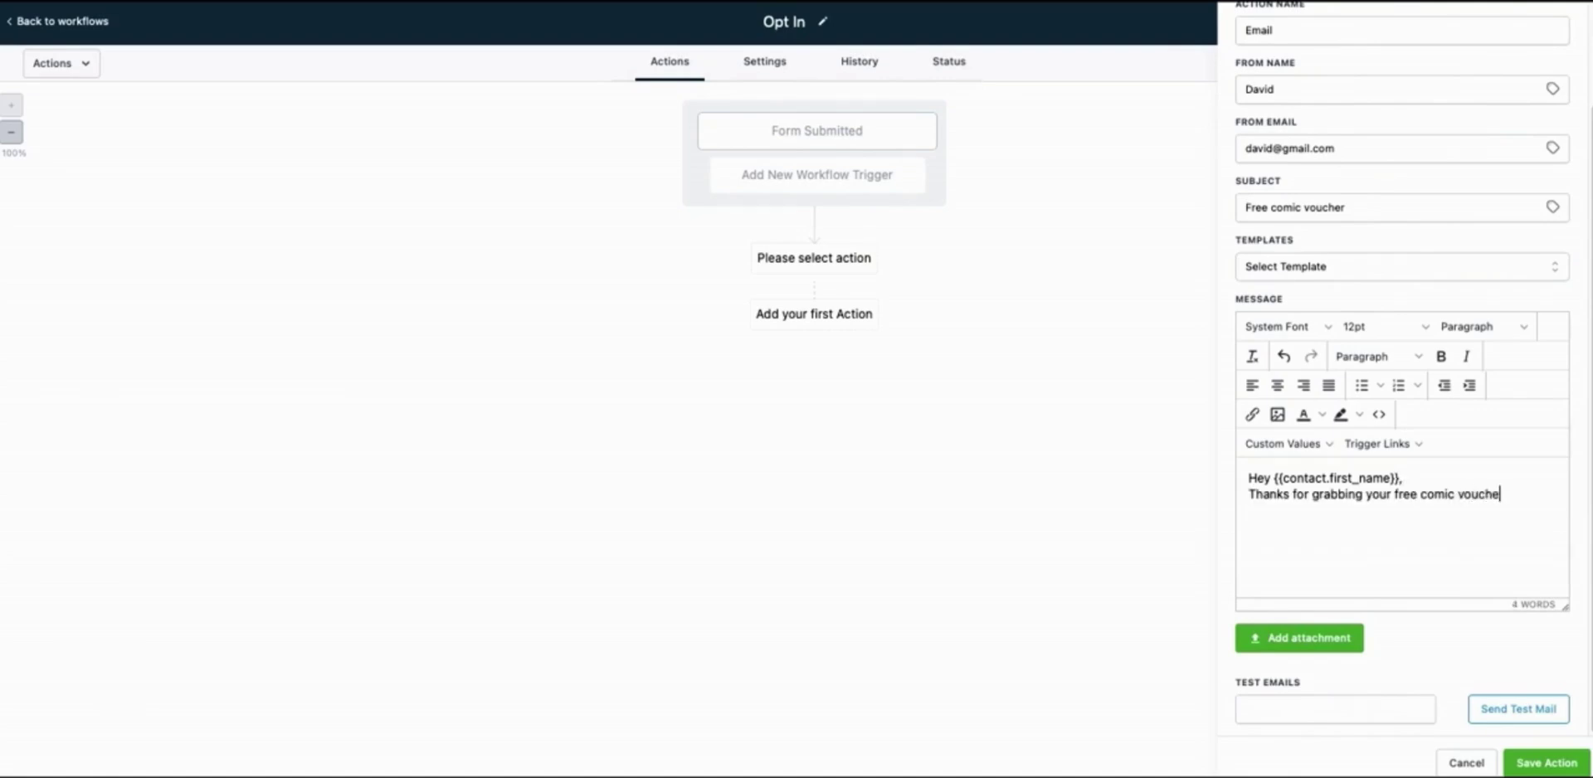
type("r. Here is your promo co")
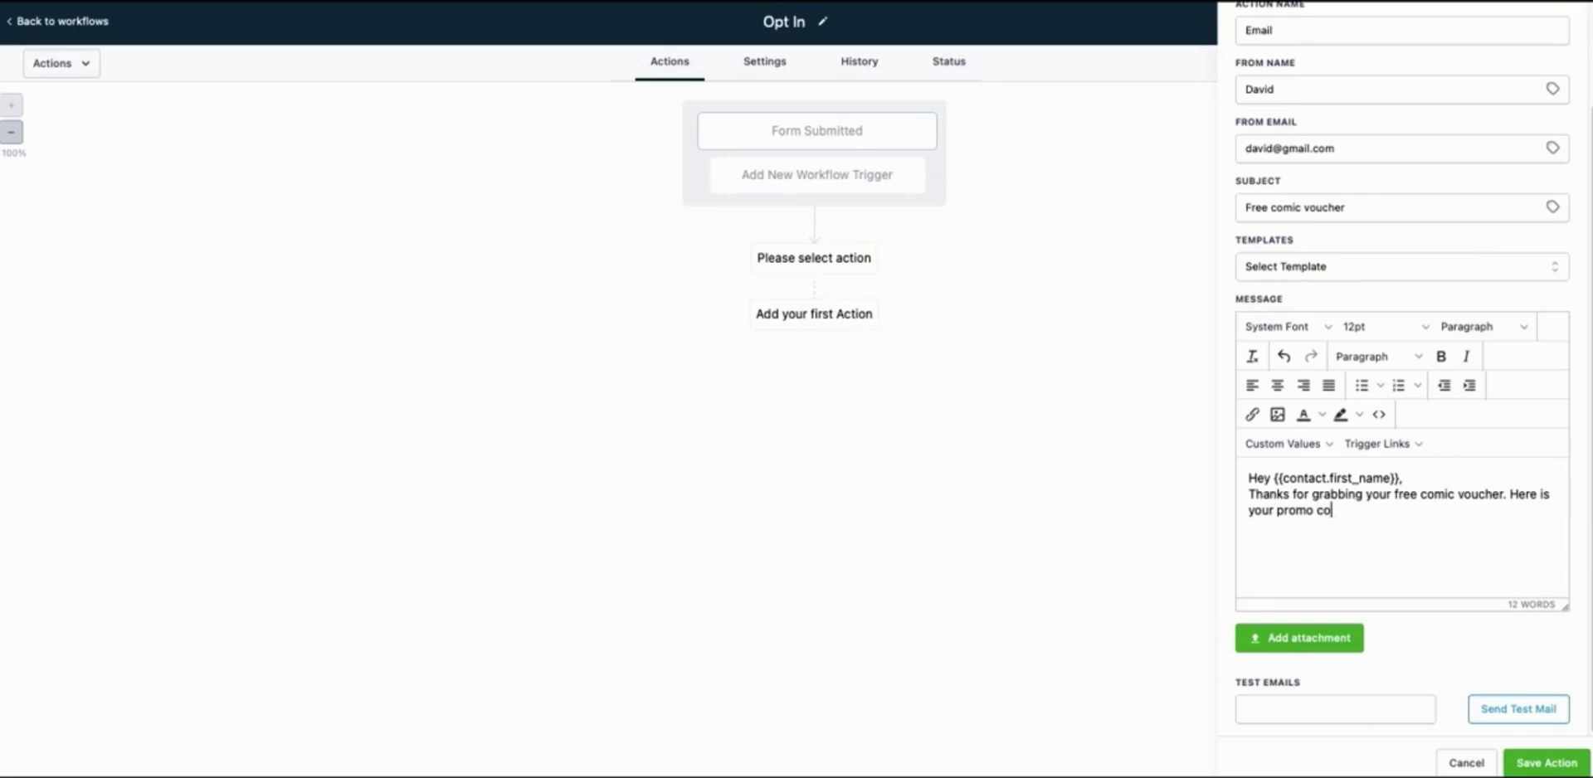
type("de:")
key("Return")
key("Return")
type("1327854")
key("Return")
key("Return")
type("Bring by the store to rede")
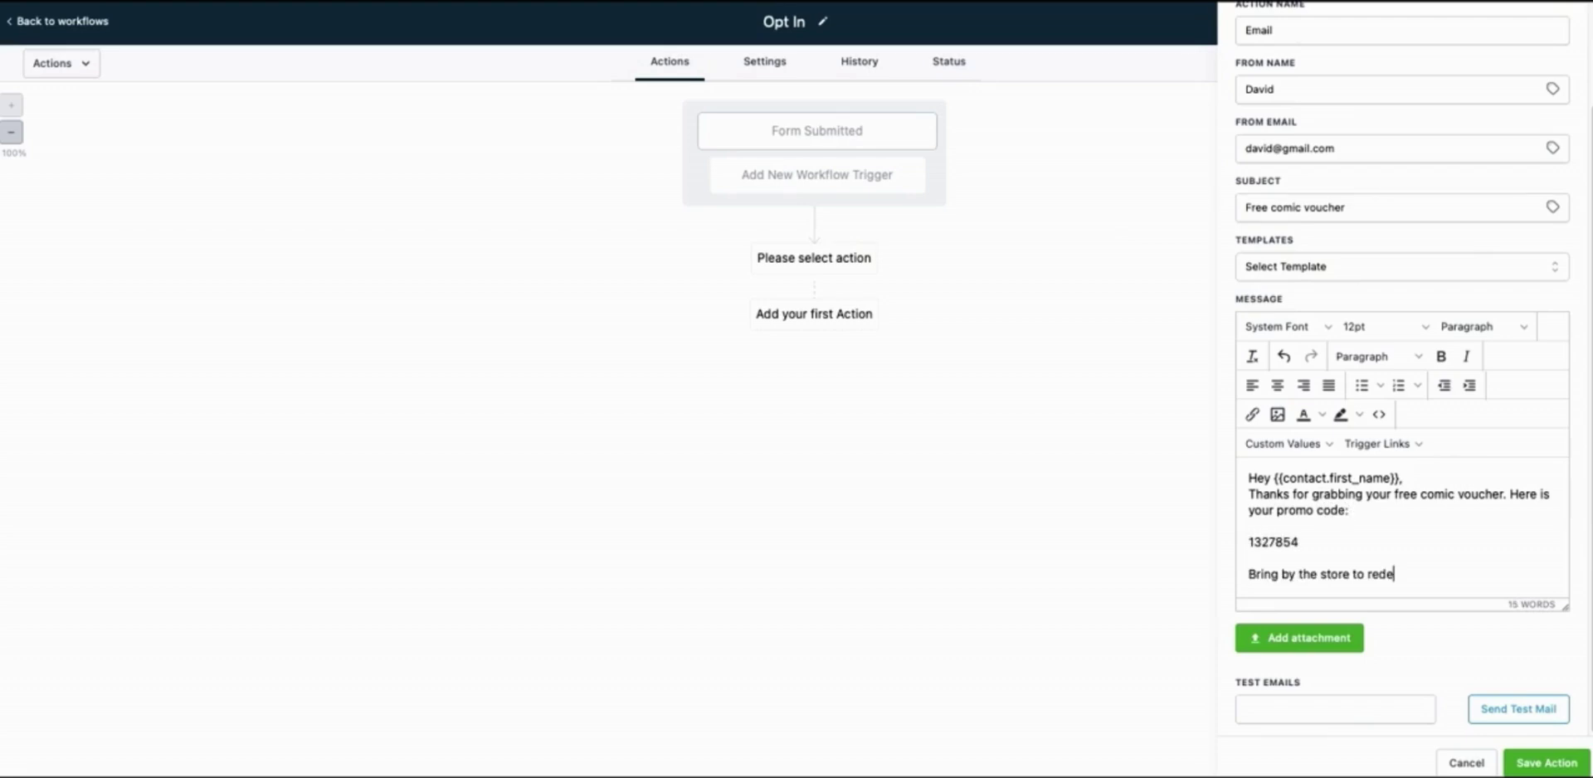
type("em.")
Save the email action and show the Get My Free Comic! form on the landing page
left_click(1548, 763)
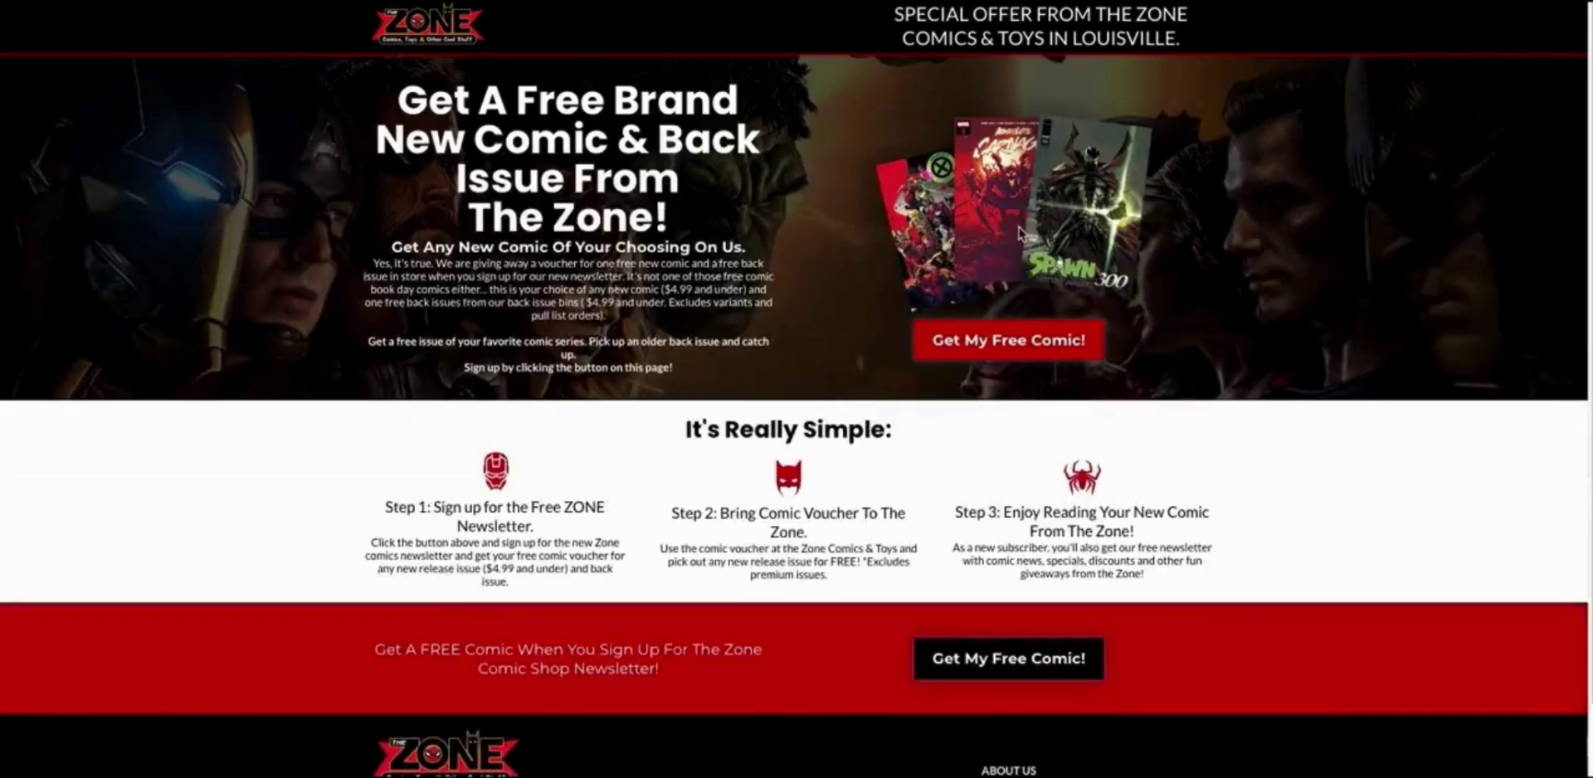
left_click(996, 342)
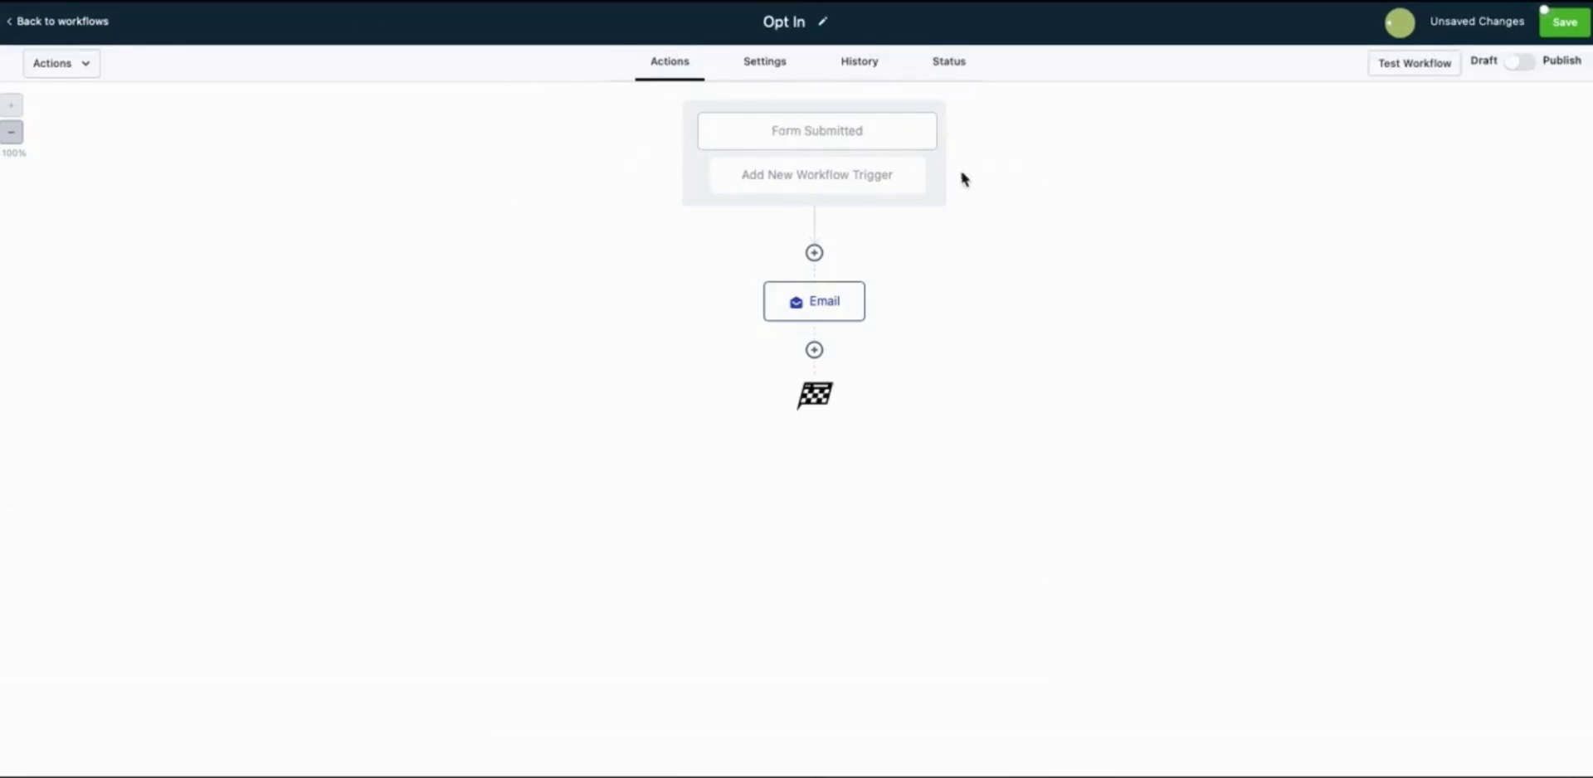
Insert a Wait step of 7 days before the voucher email and save it
left_click(818, 303)
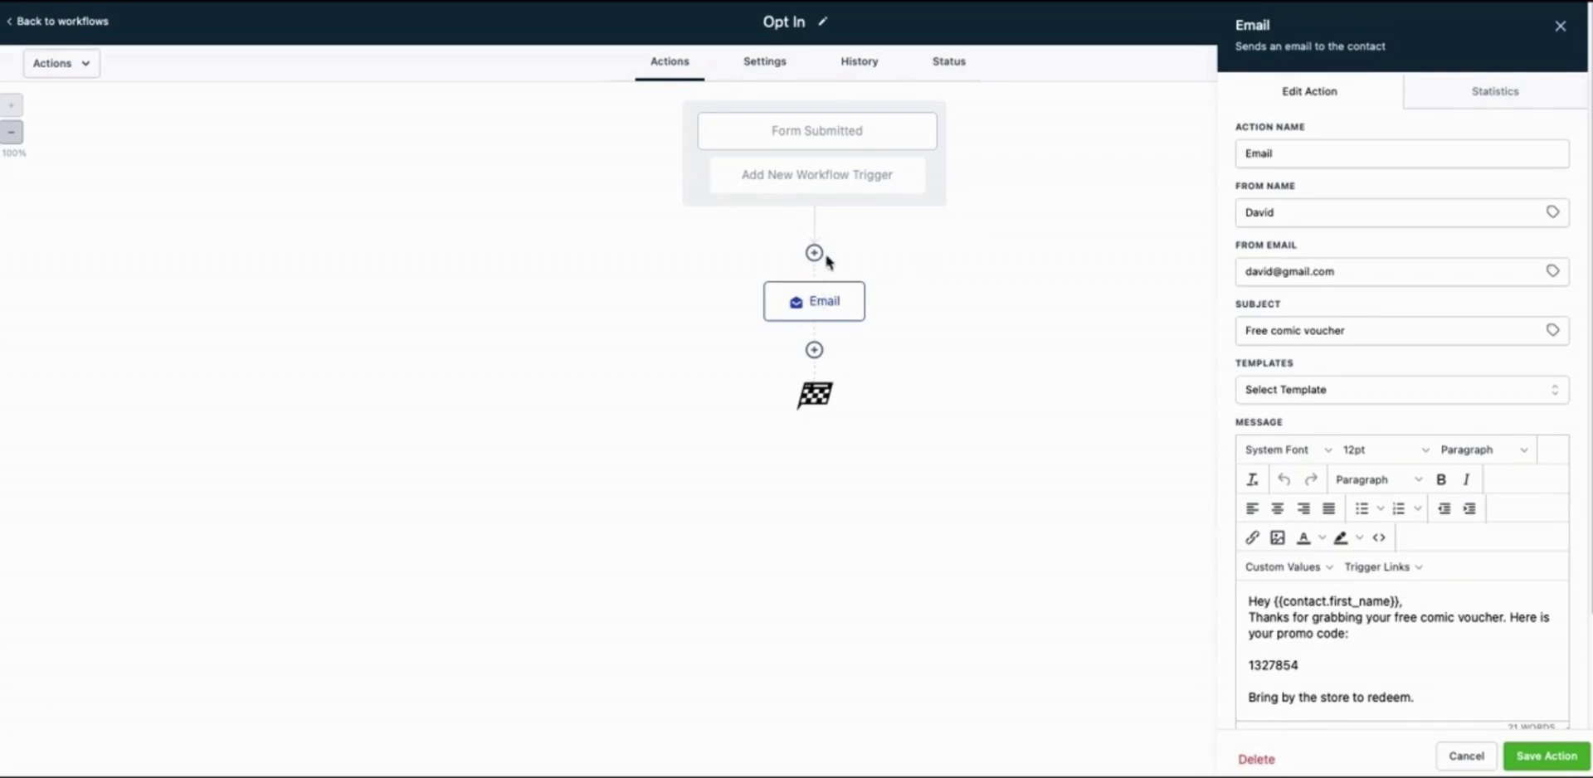
left_click(815, 254)
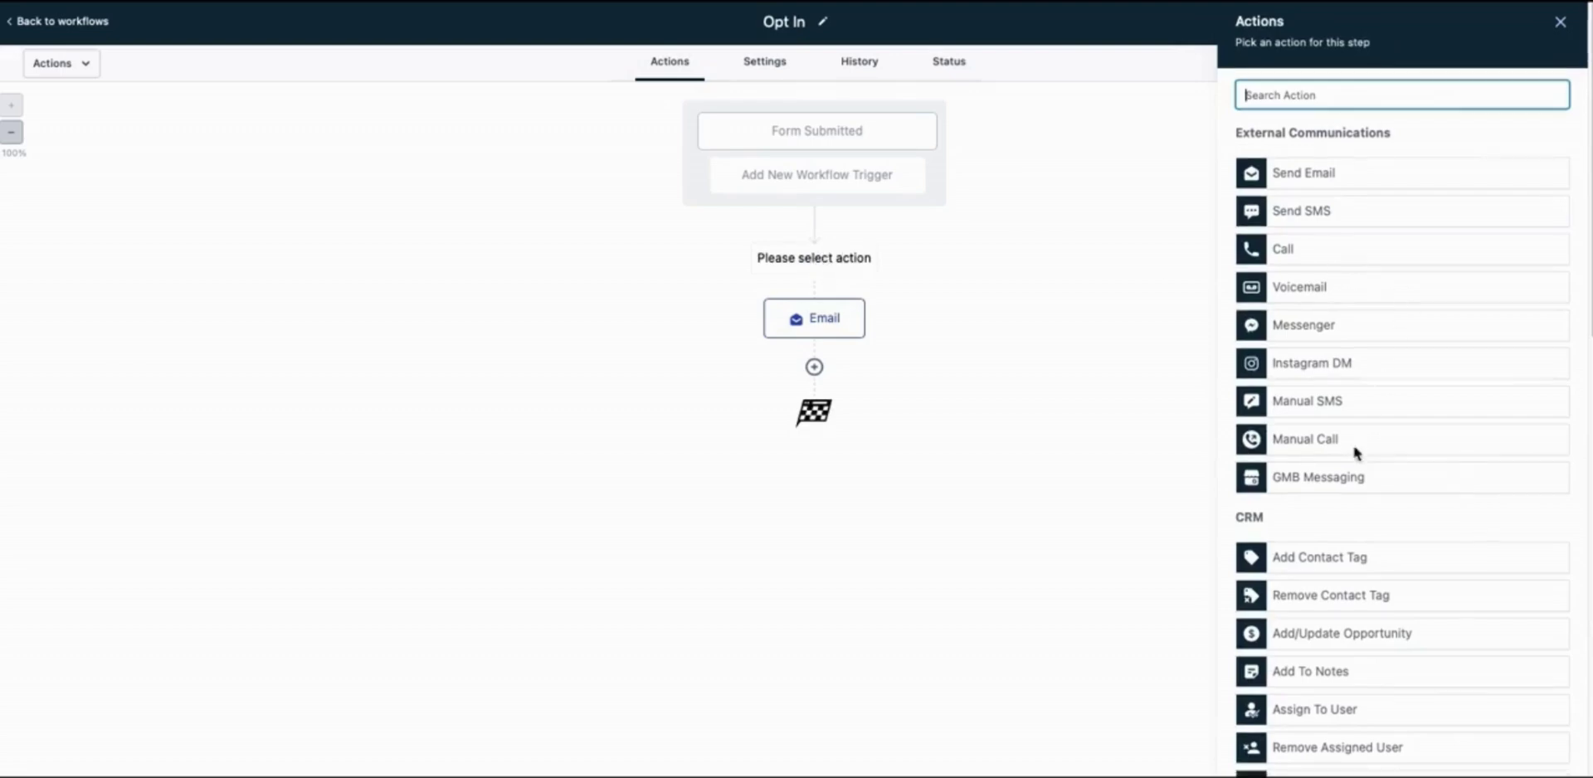
scroll(1352, 444, "down", 8)
scroll(1360, 466, "down", 5)
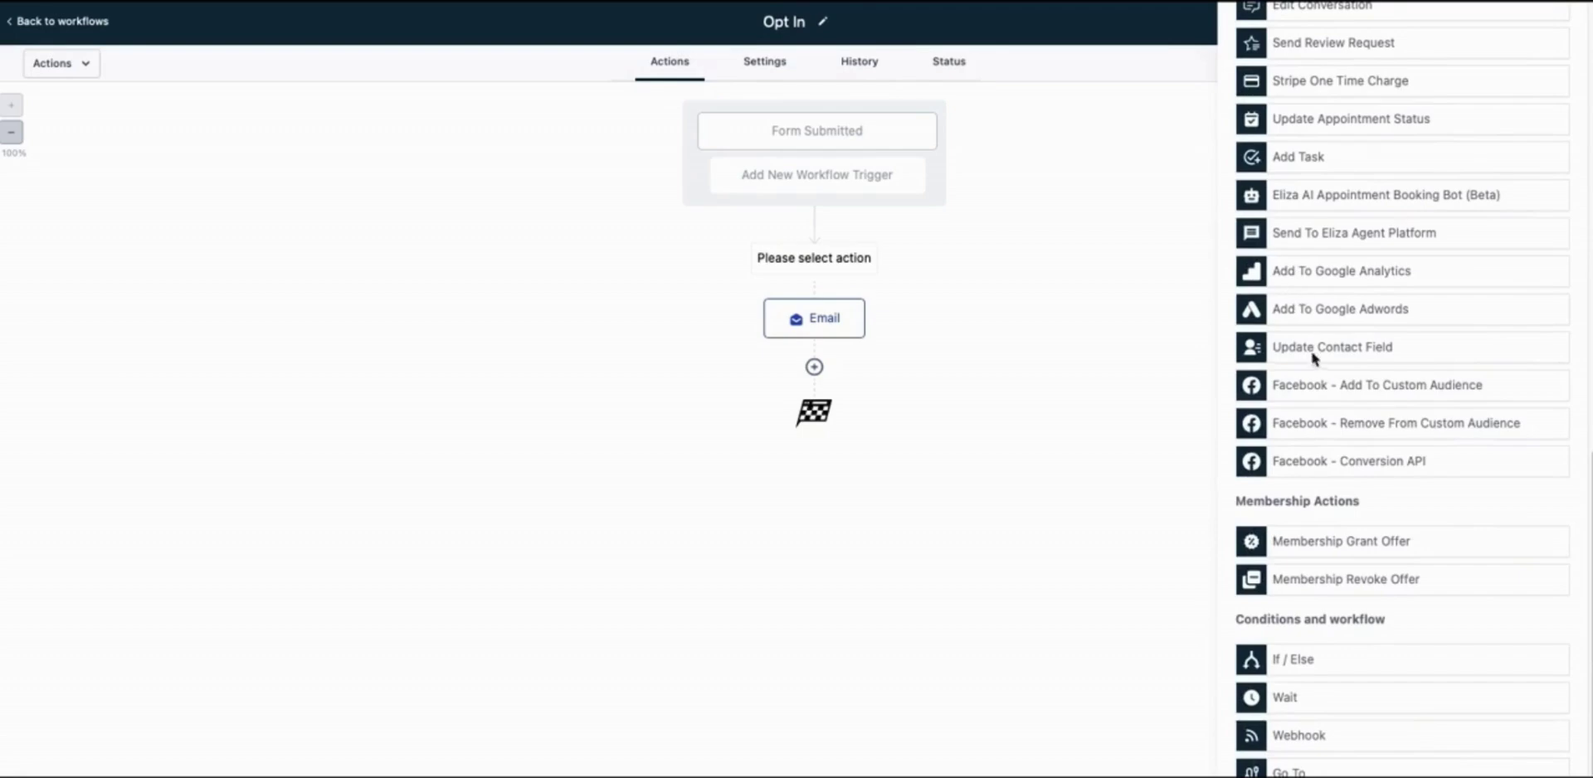
left_click(1301, 702)
left_click(1194, 259)
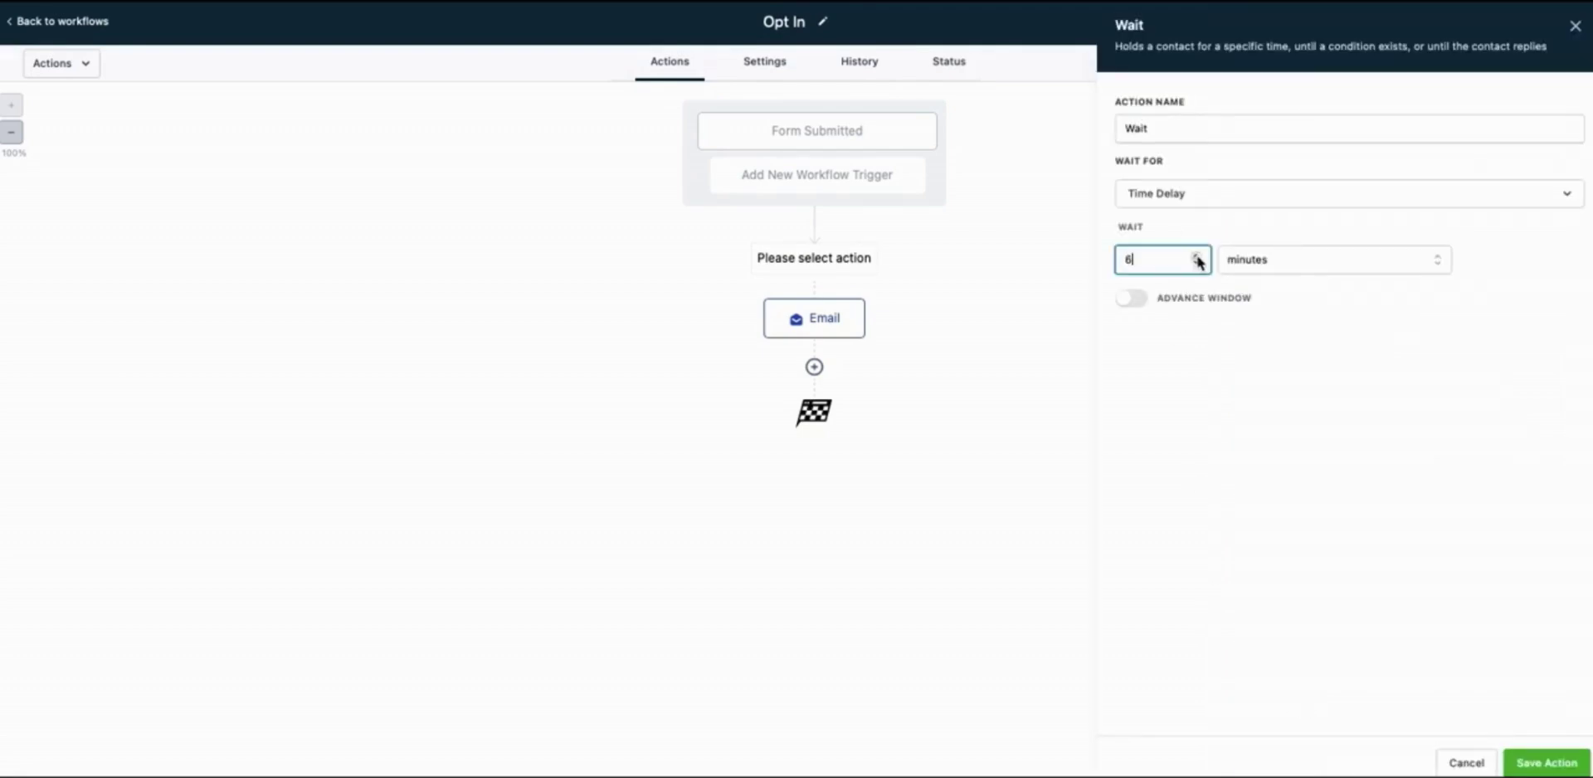
type("7")
left_click(1258, 262)
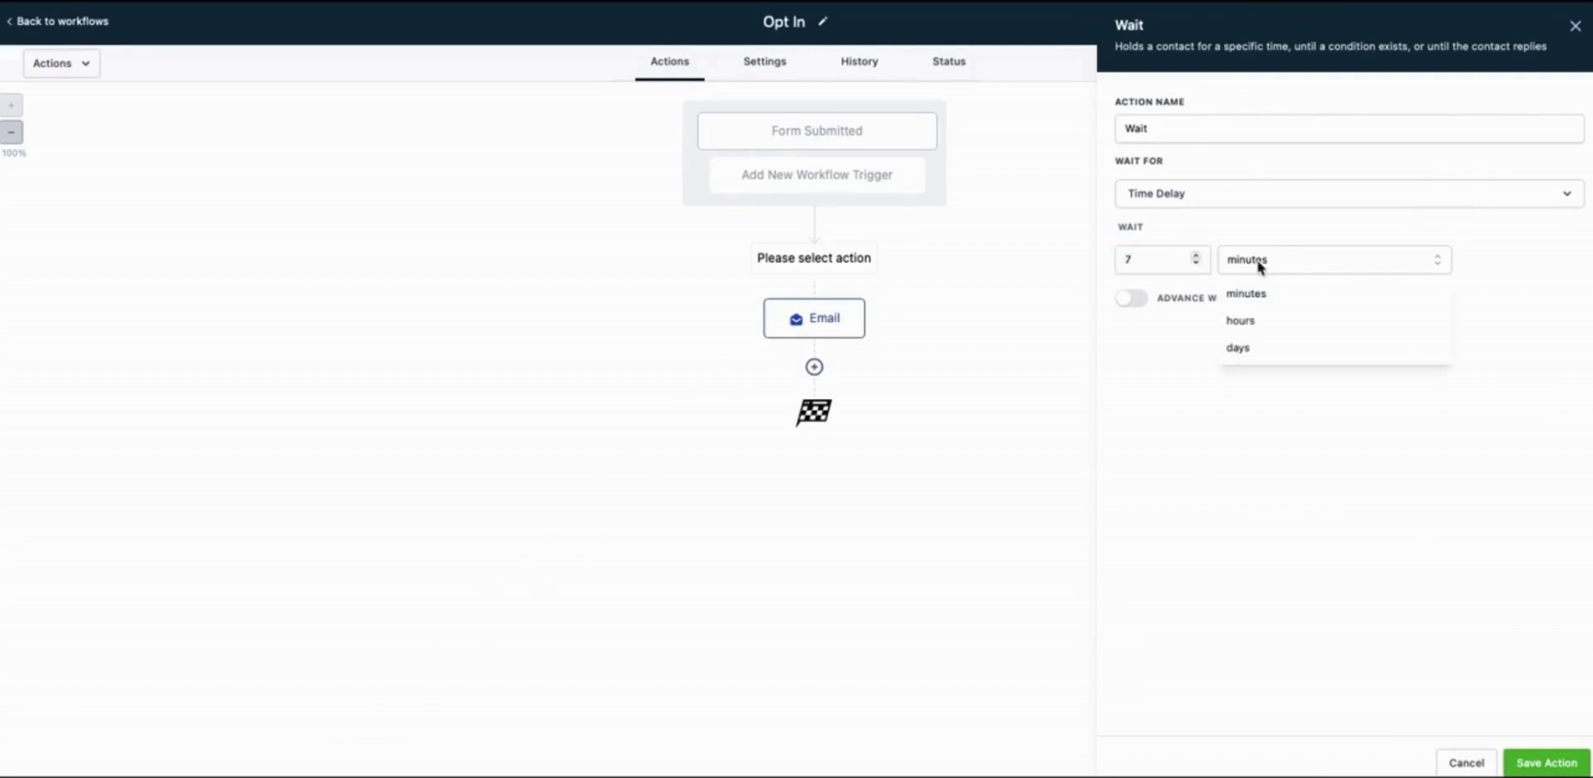
left_click(1252, 348)
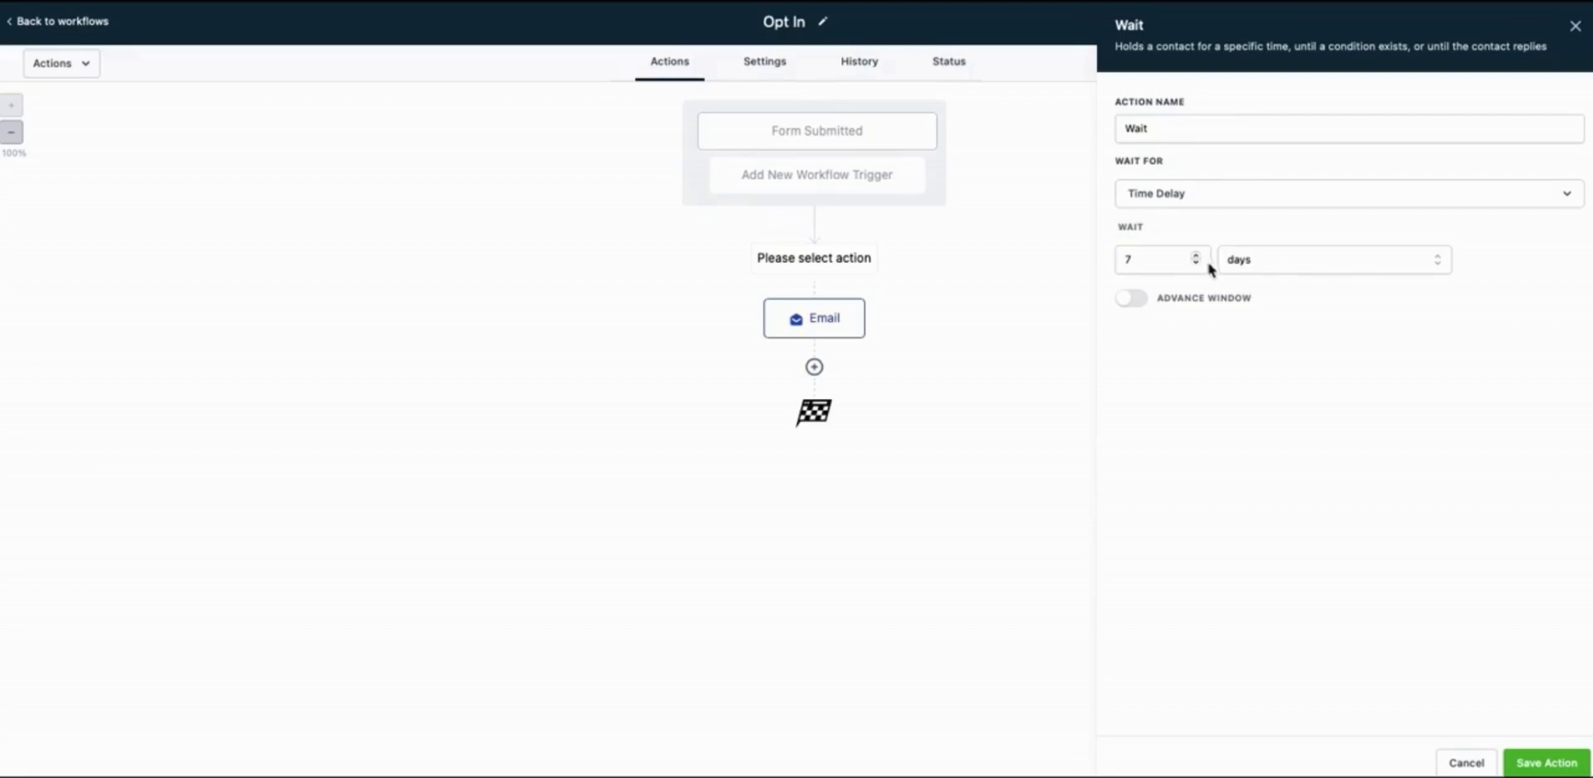
left_click(1537, 761)
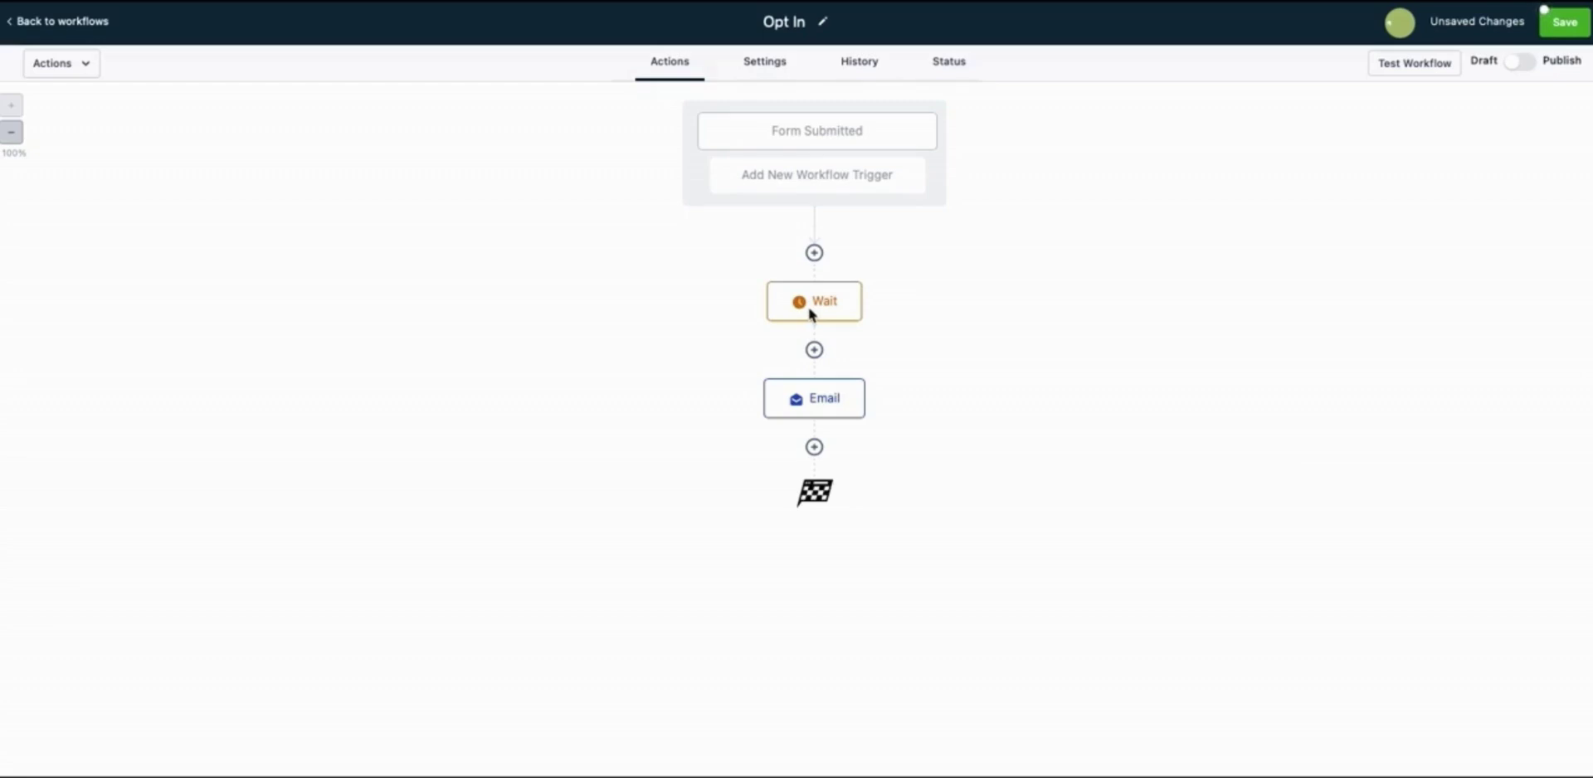
Add a Send SMS step after the Email with the message 'Did you ge tyour free comic yet?'
left_click(813, 448)
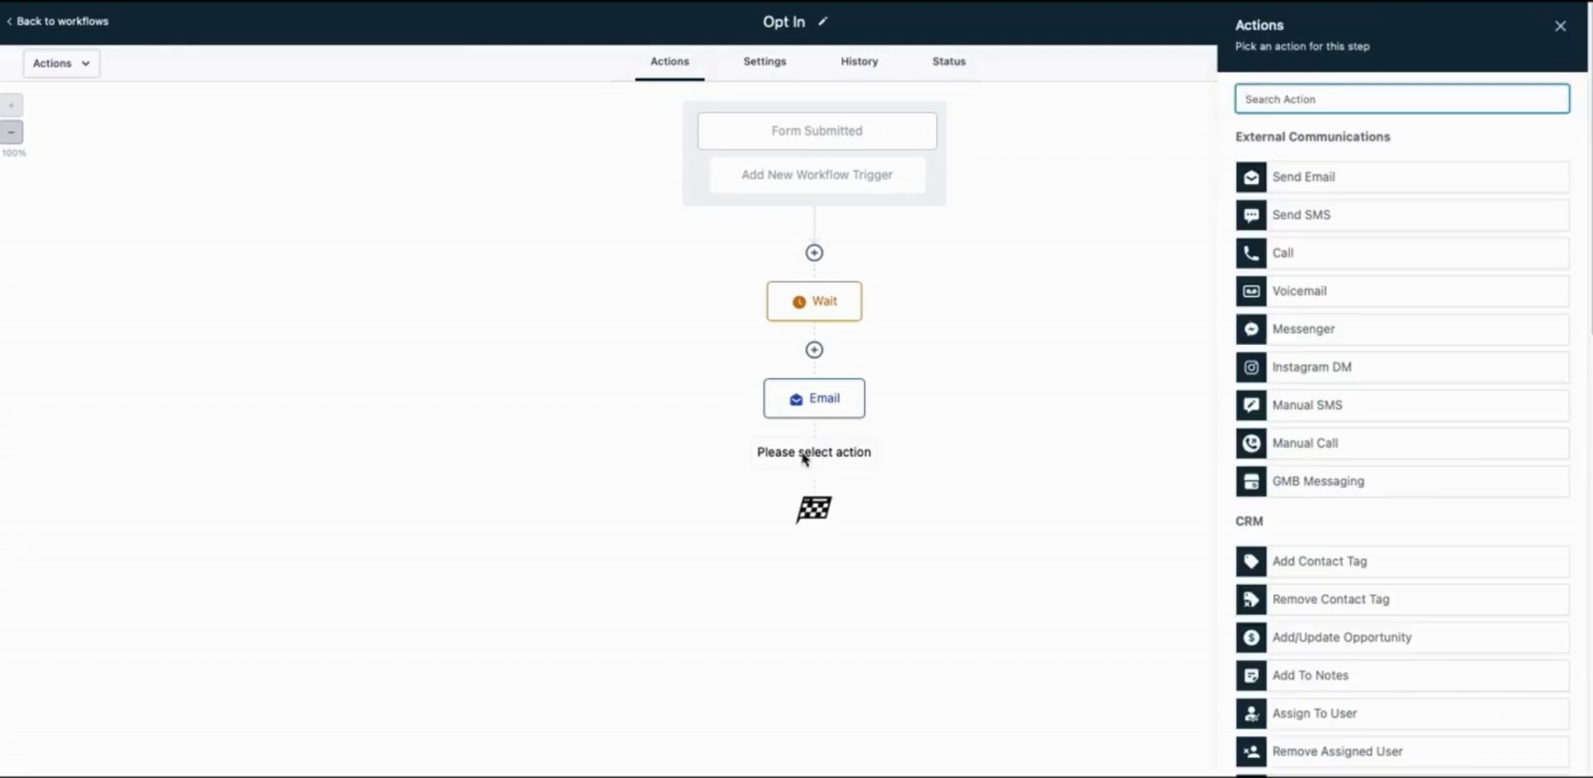
left_click(1311, 216)
type("Did you ge ty")
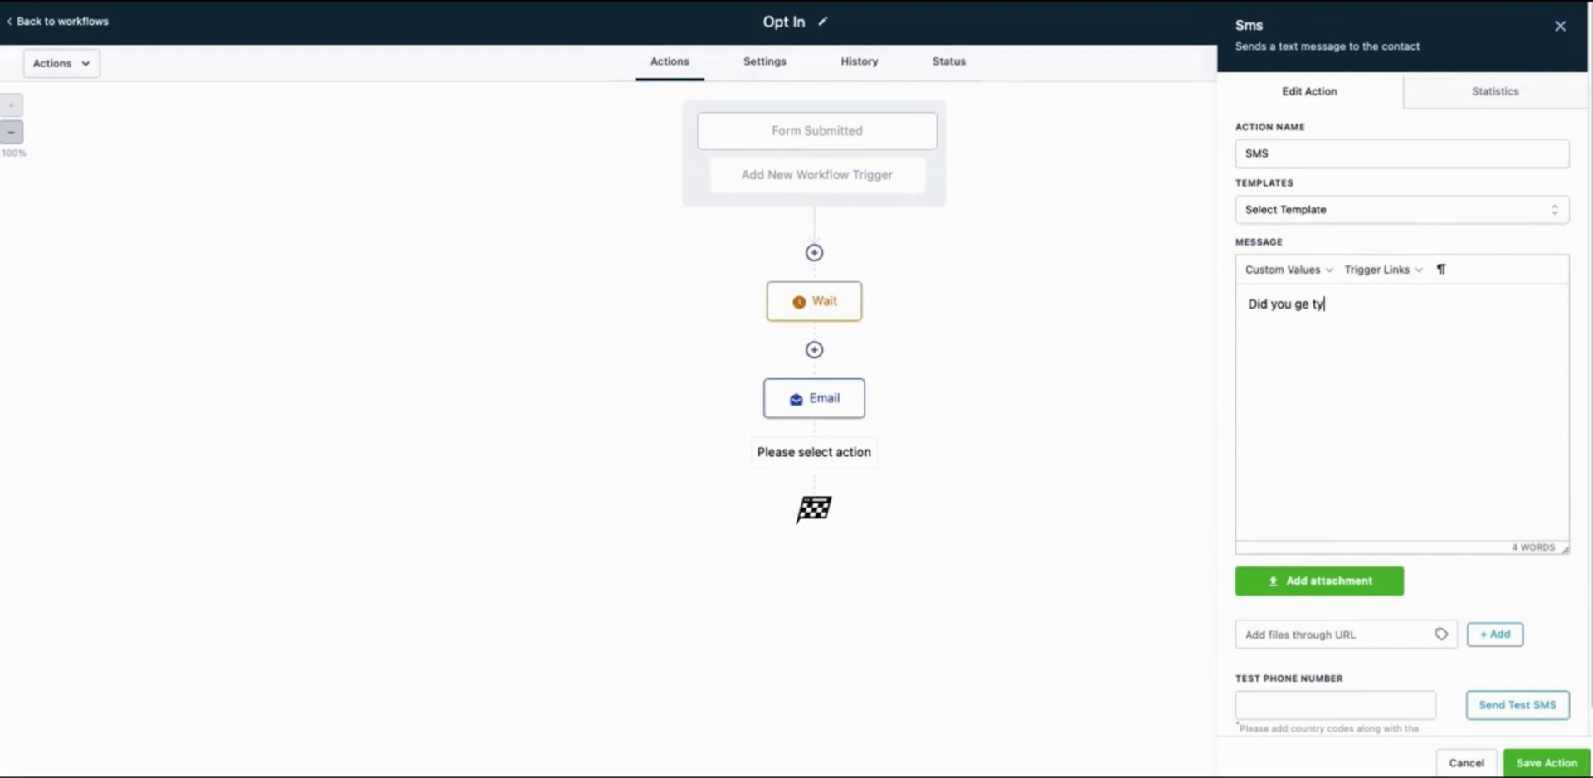
type("our free comic yet?")
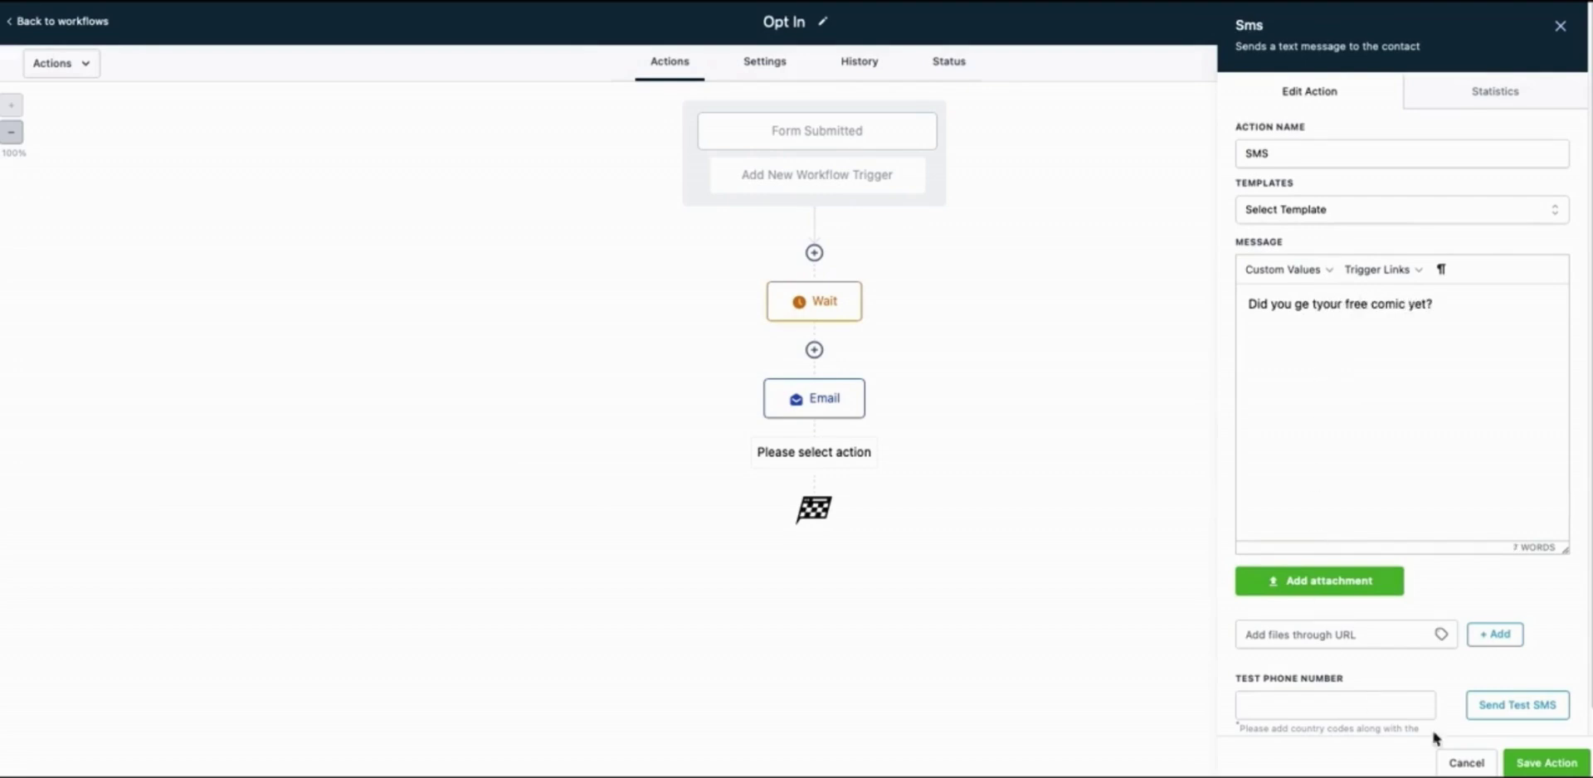
left_click(1547, 763)
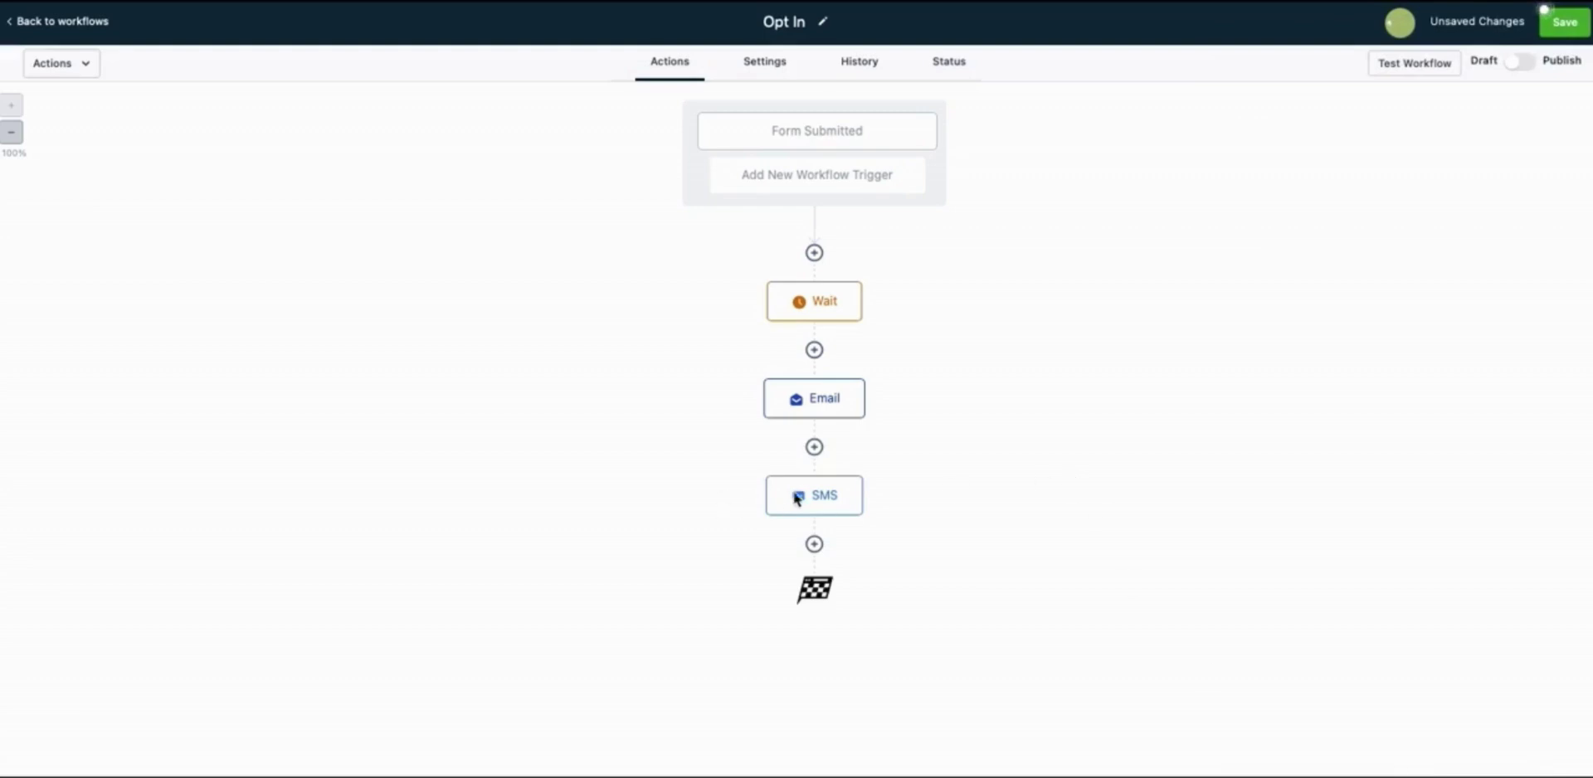